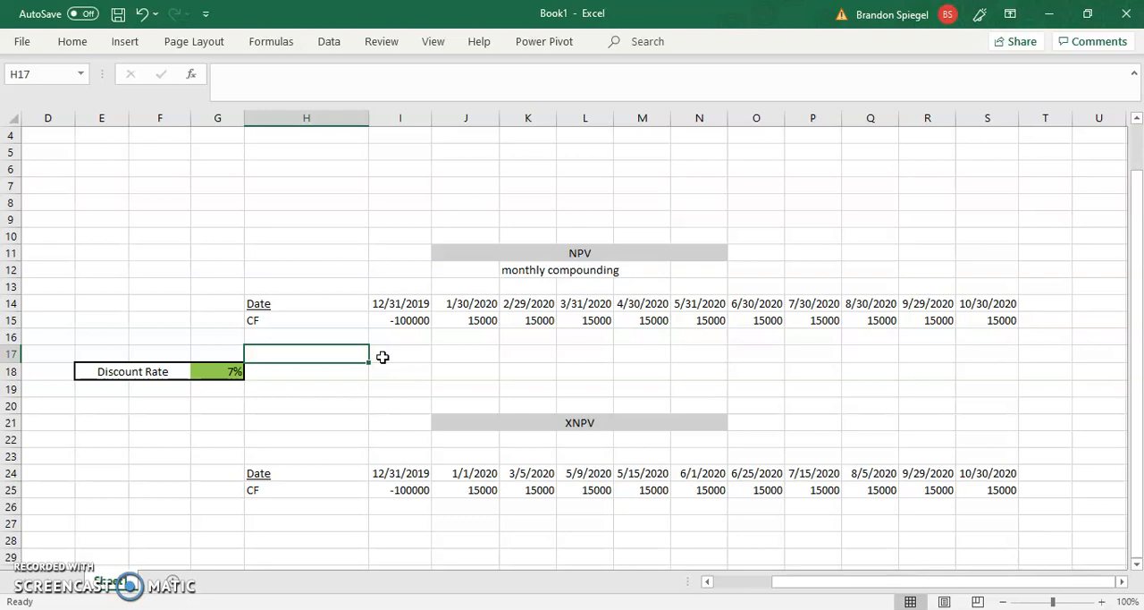
Examine the dates and cash flows of the NPV table in rows 14 and 15.
{"action": "key", "text": "Up"}
{"action": "key", "text": "Up"}
{"action": "key", "text": "Right"}
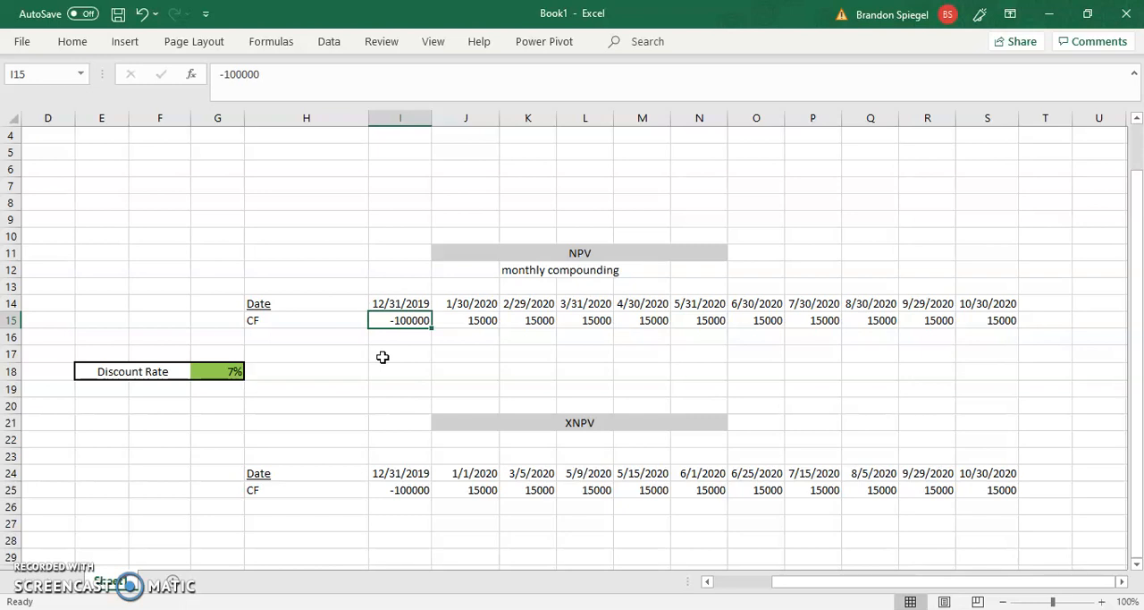
{"action": "key", "text": "Right"}
{"action": "key", "text": "Right"}
{"action": "key", "text": "Left"}
{"action": "key", "text": "Right"}
{"action": "key", "text": "Right"}
{"action": "key", "text": "Right"}
{"action": "key", "text": "Right"}
{"action": "key", "text": "Right"}
{"action": "key", "text": "Right"}
{"action": "key", "text": "Right"}
{"action": "key", "text": "Right"}
{"action": "key", "text": "Right"}
{"action": "key", "text": "Right"}
{"action": "key", "text": "Left"}
{"action": "key", "text": "Left"}
{"action": "key", "text": "Left"}
{"action": "key", "text": "Left"}
{"action": "key", "text": "Left"}
{"action": "key", "text": "Left"}
{"action": "key", "text": "Left"}
{"action": "key", "text": "Left"}
{"action": "key", "text": "Left"}
{"action": "key", "text": "Left"}
{"action": "key", "text": "Left"}
{"action": "key", "text": "Left"}
{"action": "key", "text": "Left"}
{"action": "key", "text": "Left"}
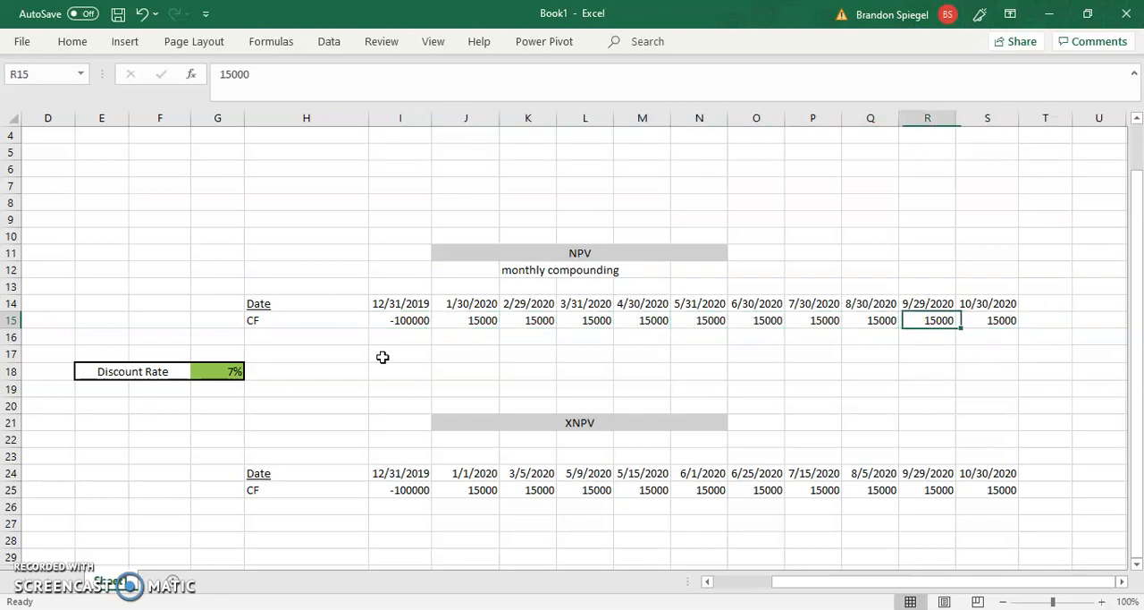
{"action": "key", "text": "Up"}
{"action": "key", "text": "Up"}
{"action": "key", "text": "Right"}
{"action": "key", "text": "Right"}
{"action": "key", "text": "Right"}
{"action": "key", "text": "Right"}
{"action": "key", "text": "Up"}
Examine the irregular payment dates and cash flows of the XNPV table in rows 24 and 25.
{"action": "key", "text": "Right"}
{"action": "key", "text": "Down"}
{"action": "key", "text": "Down"}
{"action": "key", "text": "Down"}
{"action": "key", "text": "Down"}
{"action": "key", "text": "Down"}
{"action": "key", "text": "Down"}
{"action": "key", "text": "Down"}
{"action": "key", "text": "Down"}
{"action": "key", "text": "Down"}
{"action": "key", "text": "Down"}
{"action": "key", "text": "Down"}
{"action": "key", "text": "Down"}
{"action": "key", "text": "Down"}
{"action": "key", "text": "Left"}
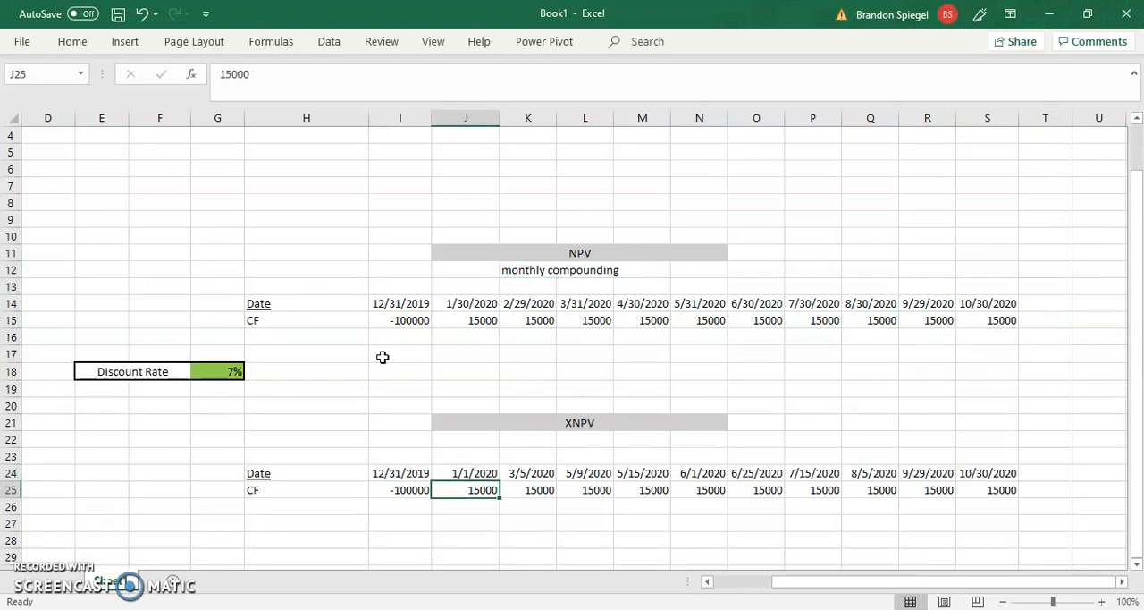
{"action": "key", "text": "Right"}
{"action": "key", "text": "Up"}
{"action": "key", "text": "Left"}
{"action": "key", "text": "Right"}
{"action": "key", "text": "Right"}
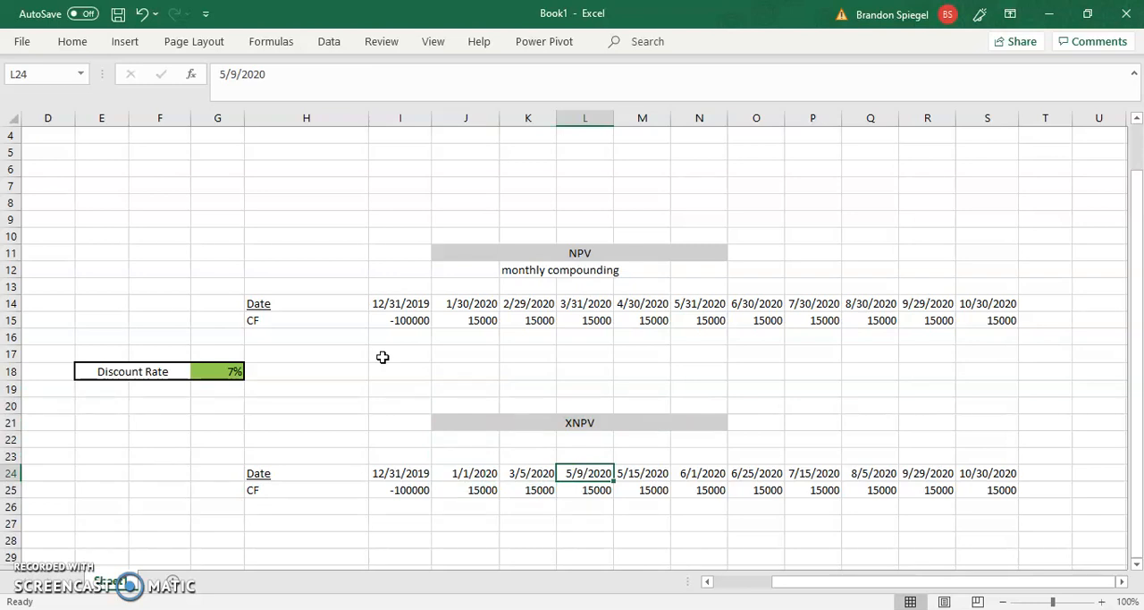
{"action": "key", "text": "Right"}
{"action": "key", "text": "Right"}
{"action": "key", "text": "Right"}
{"action": "key", "text": "Right"}
{"action": "key", "text": "Right"}
{"action": "key", "text": "Left"}
{"action": "key", "text": "Left"}
{"action": "key", "text": "Left"}
{"action": "key", "text": "Left"}
Start an NPV formula in H17 using the discount rate in G18 divided by 12 as the rate.
{"action": "key", "text": "Left"}
{"action": "key", "text": "Left"}
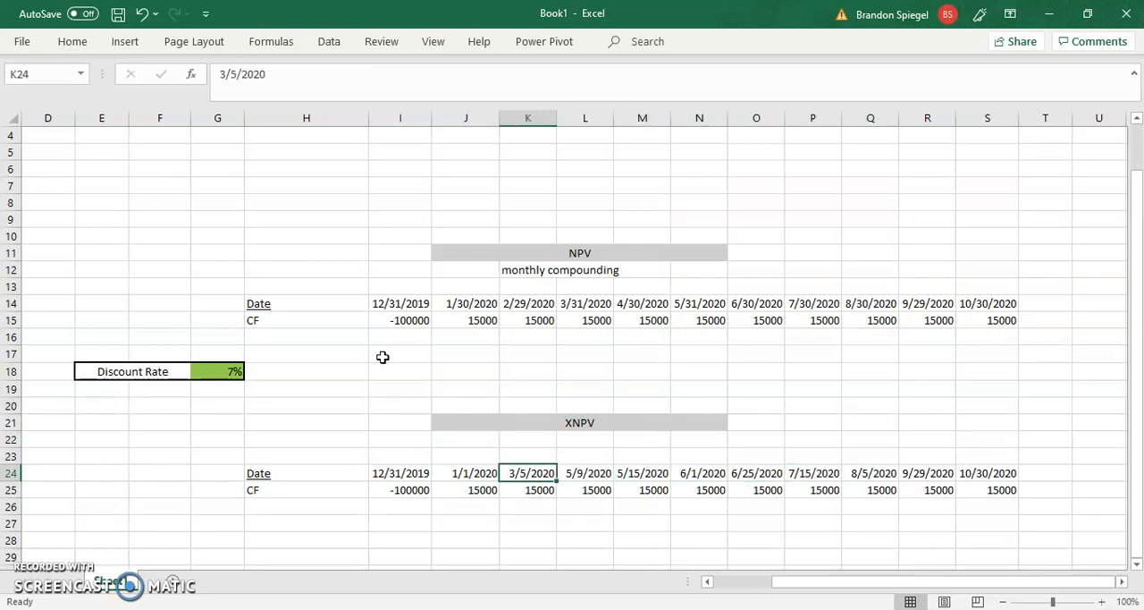
{"action": "key", "text": "Up"}
{"action": "key", "text": "Up"}
{"action": "key", "text": "Up"}
{"action": "key", "text": "Up"}
{"action": "key", "text": "Up"}
{"action": "key", "text": "Up"}
{"action": "key", "text": "Left"}
{"action": "key", "text": "Left"}
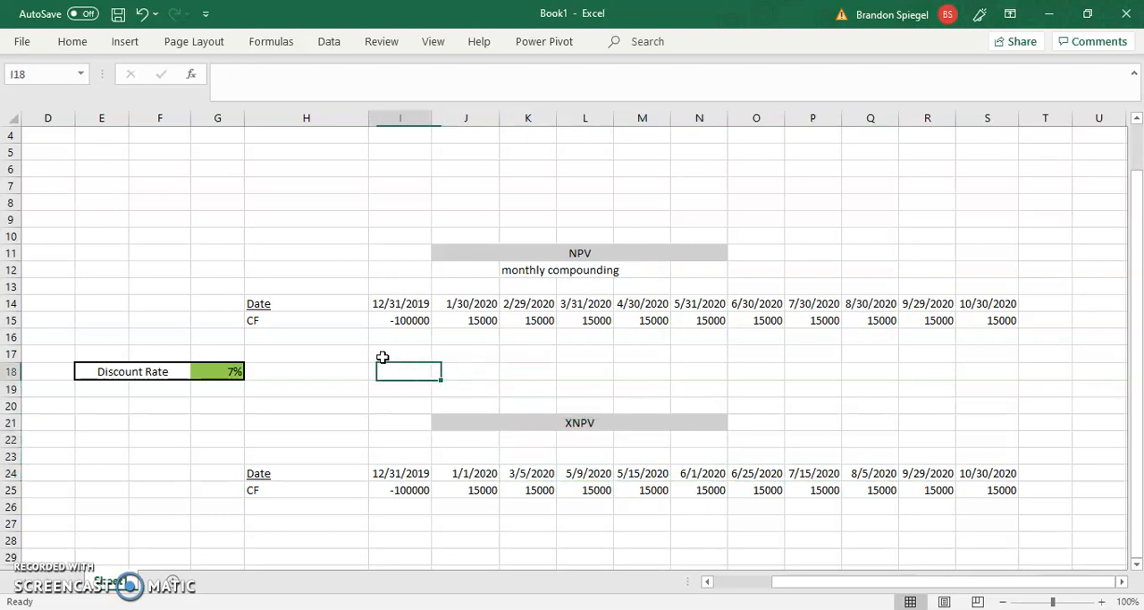
{"action": "key", "text": "Left"}
{"action": "key", "text": "Up"}
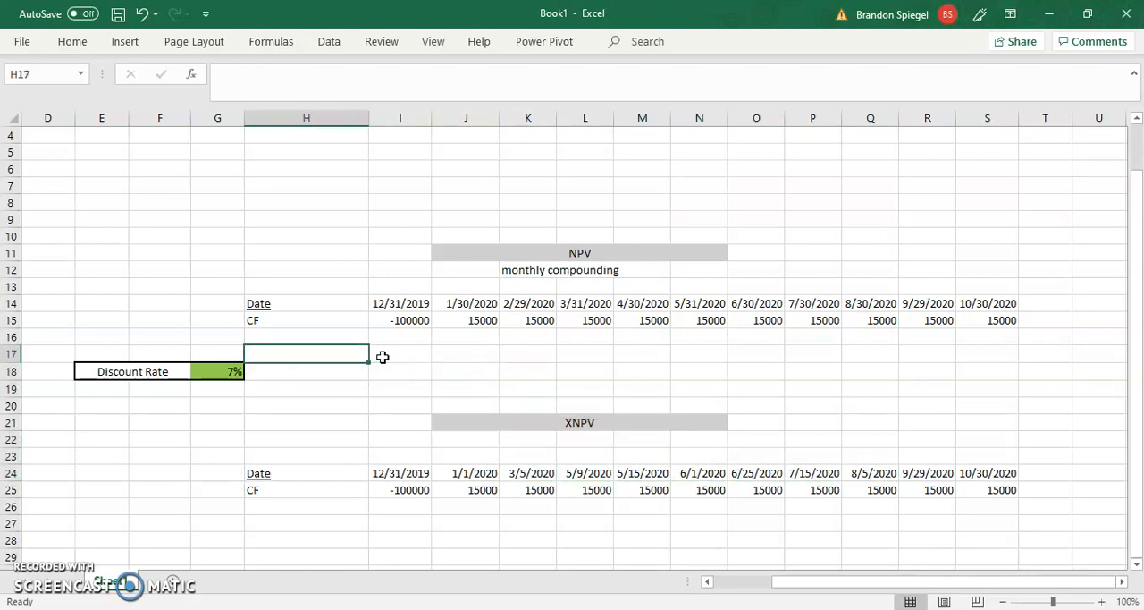
{"action": "type", "text": "="}
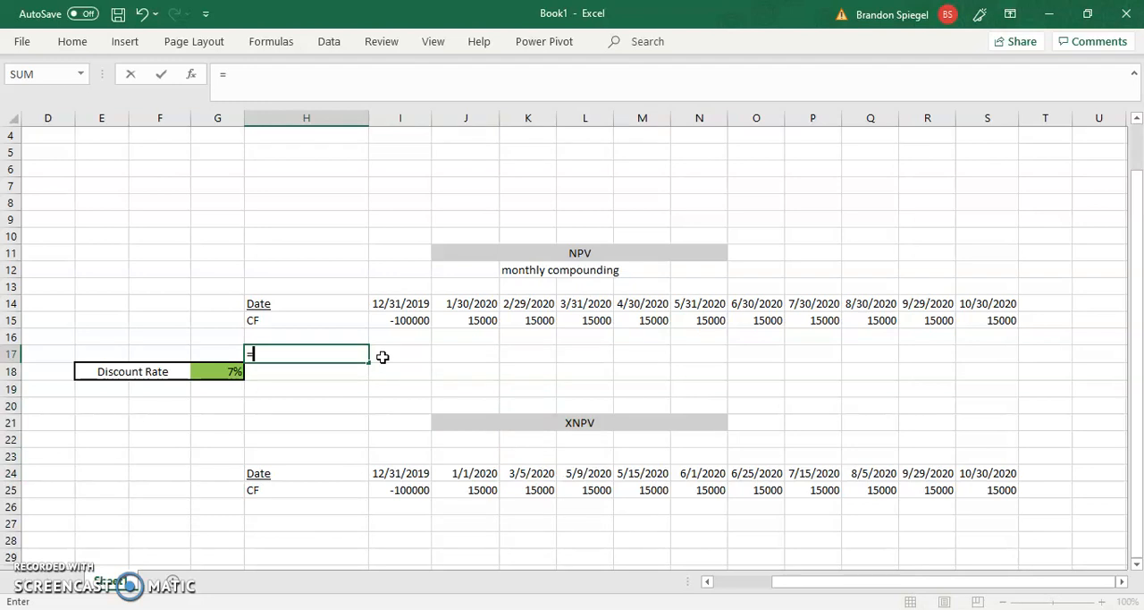
{"action": "type", "text": "NPV("}
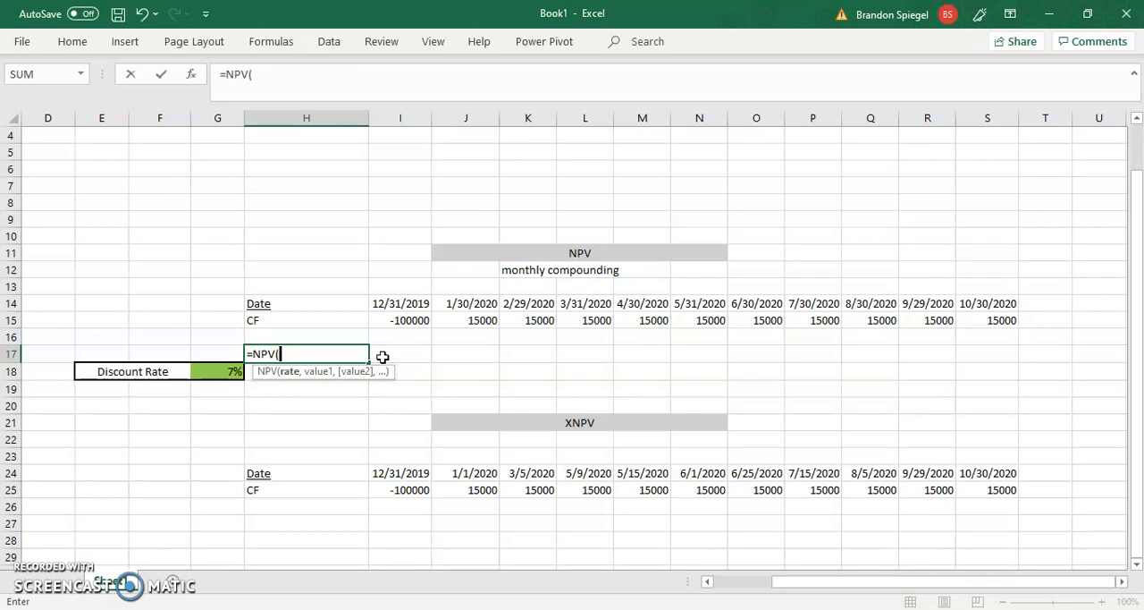
{"action": "key", "text": "Down"}
{"action": "key", "text": "Left"}
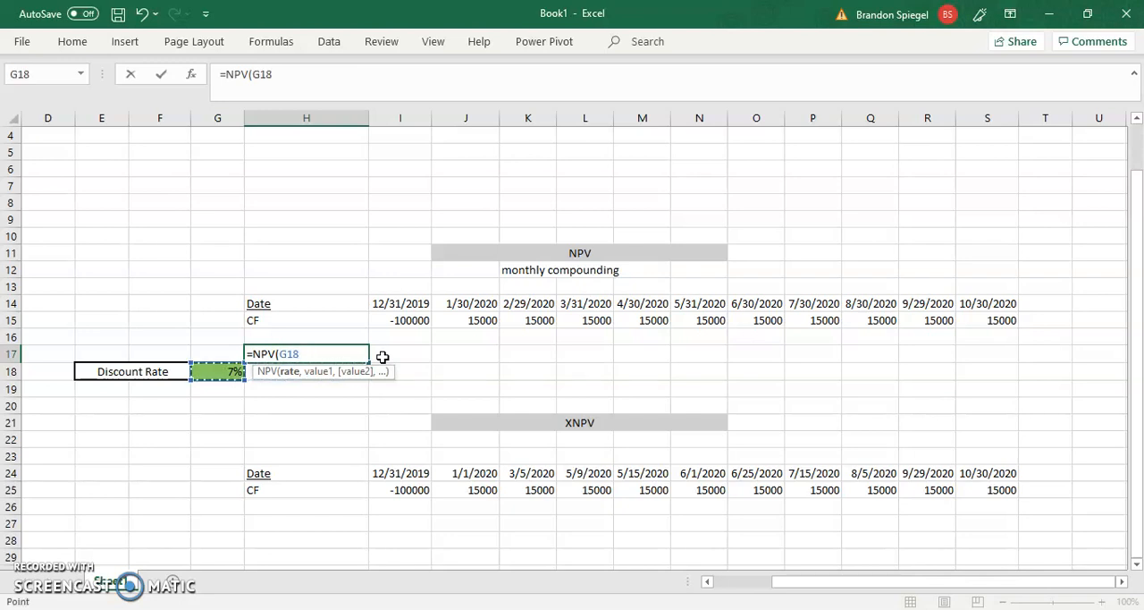
{"action": "type", "text": "/12"}
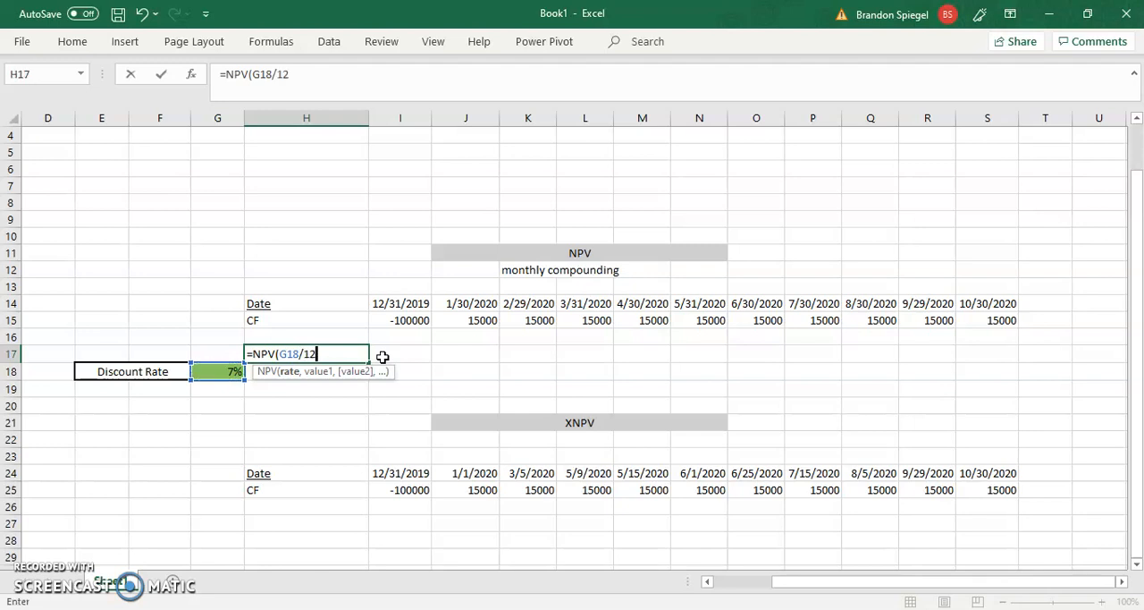
{"action": "type", "text": ","}
Supply the future cash flows J15:S15 as the values argument of the NPV function.
{"action": "key", "text": "Up"}
{"action": "key", "text": "Up"}
{"action": "key", "text": "Right"}
{"action": "key", "text": "Right"}
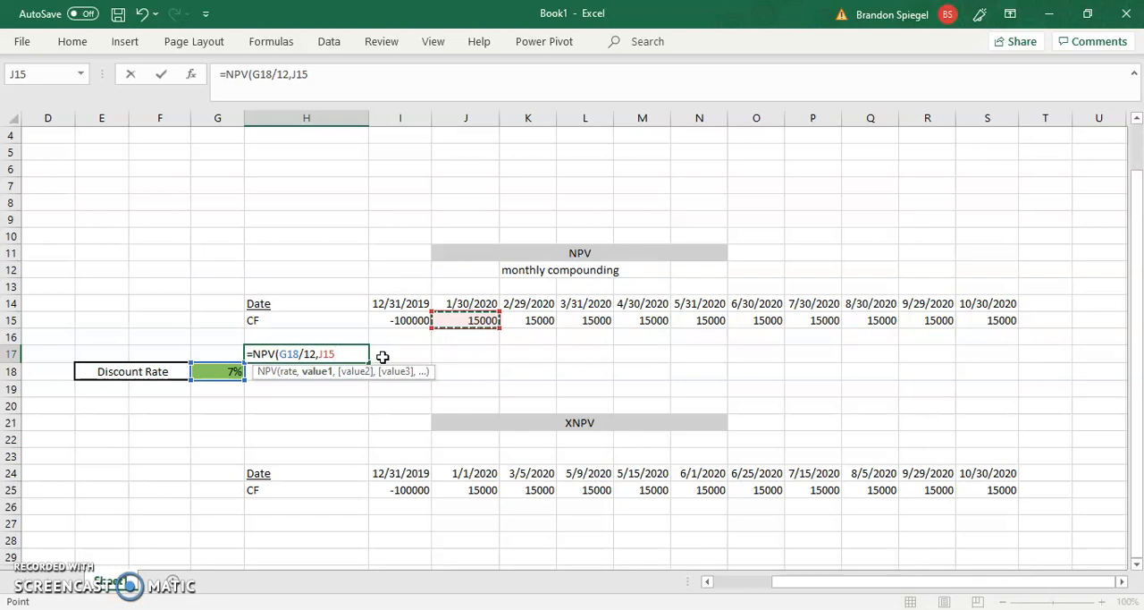
{"action": "key", "text": "ctrl+shift+Right"}
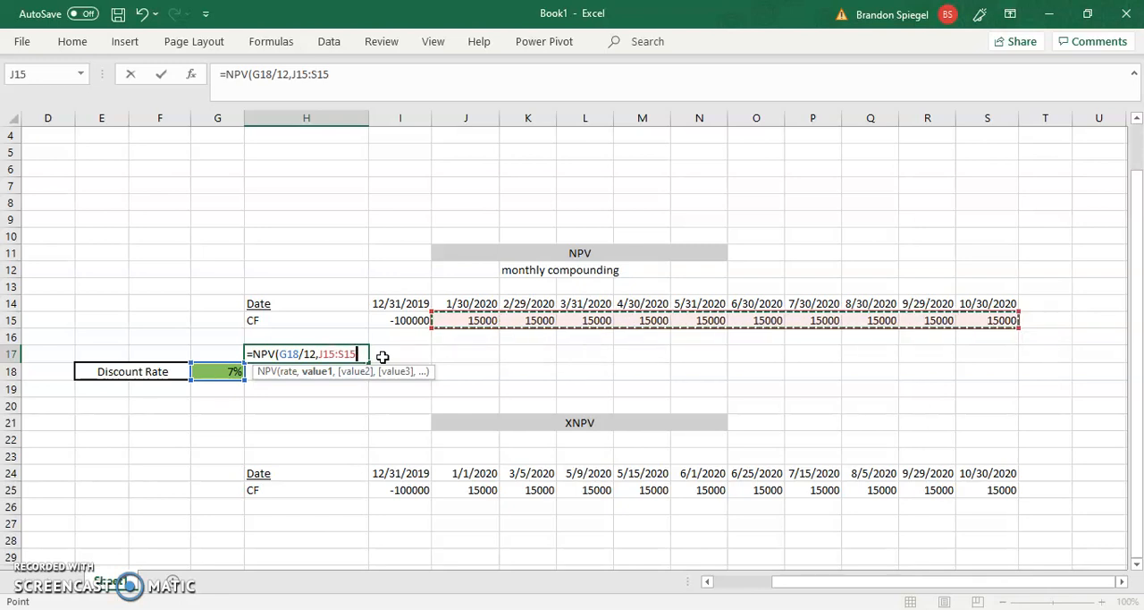
Close the NPV function, add the initial cash flow I15, and enter the formula in H17.
{"action": "type", "text": ")+"}
{"action": "key", "text": "Up"}
{"action": "key", "text": "Up"}
{"action": "key", "text": "Right"}
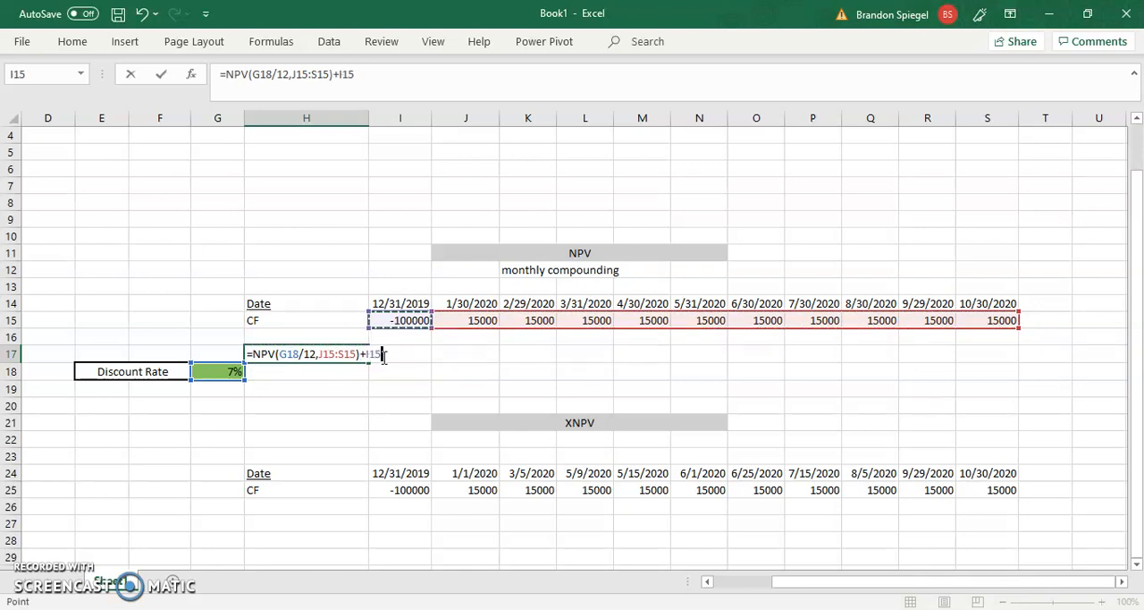
{"action": "key", "text": "Return"}
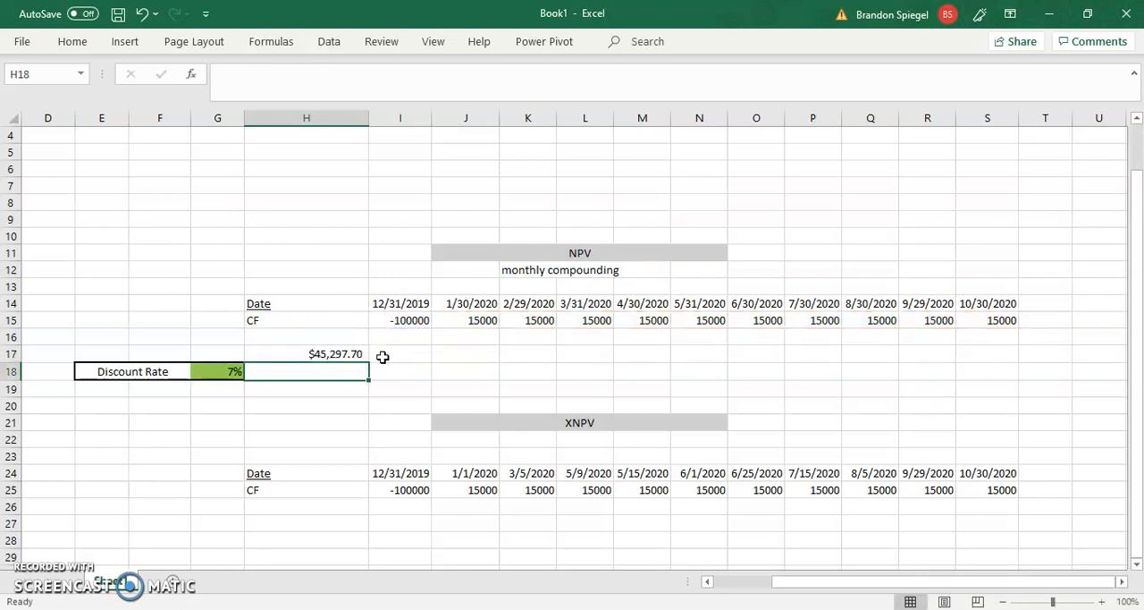
{"action": "key", "text": "Up"}
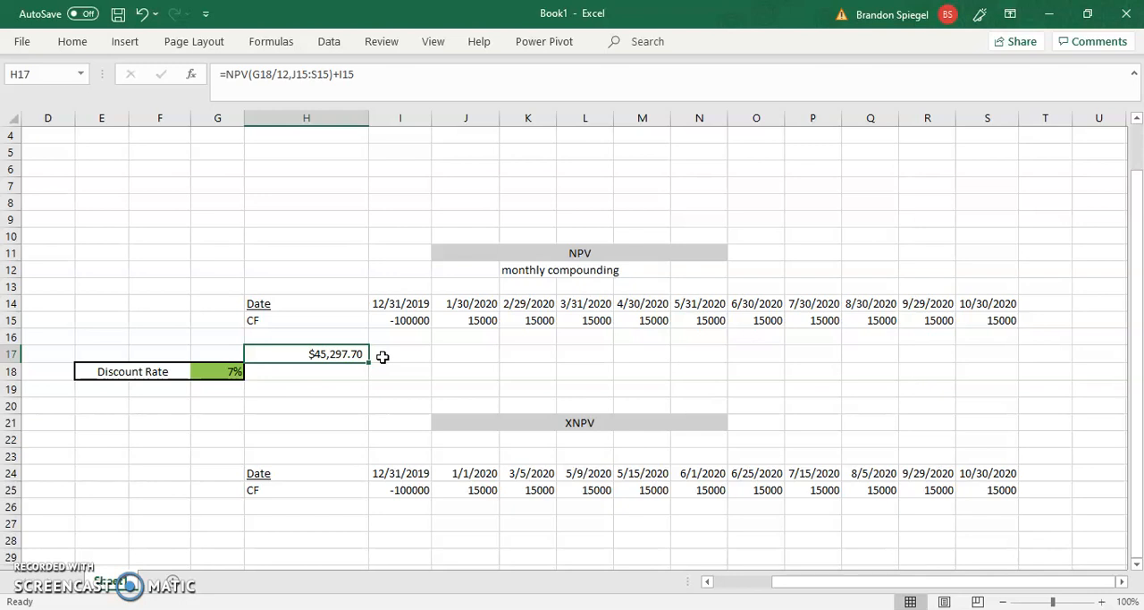
{"action": "left_click", "coordinate": [40, 581]}
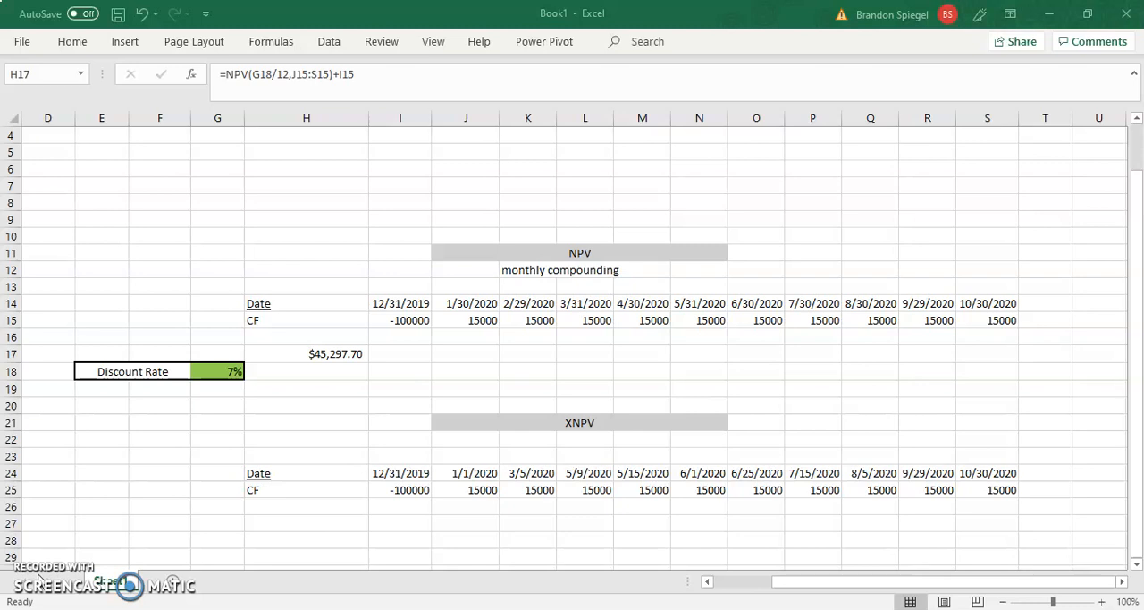
{"action": "left_click", "coordinate": [333, 354]}
{"action": "left_click", "coordinate": [411, 354]}
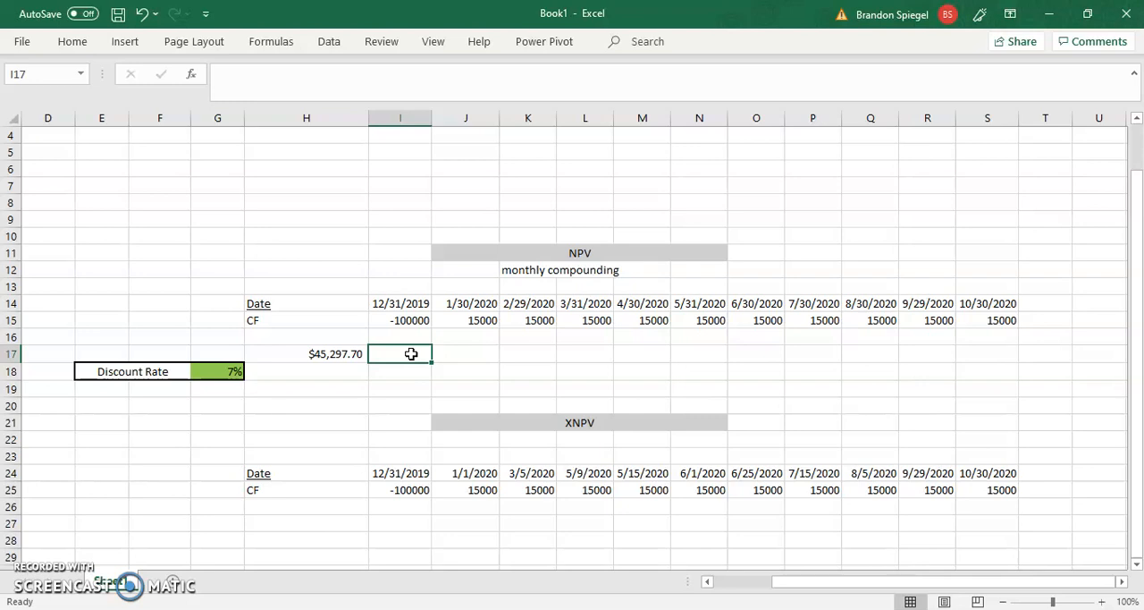
Start an XNPV formula in cell H28, below the XNPV table.
{"action": "key", "text": "Down"}
{"action": "key", "text": "Down"}
{"action": "key", "text": "Down"}
{"action": "key", "text": "Down"}
{"action": "key", "text": "Down"}
{"action": "key", "text": "Down"}
{"action": "key", "text": "Down"}
{"action": "key", "text": "Down"}
{"action": "key", "text": "Down"}
{"action": "key", "text": "Down"}
{"action": "key", "text": "Left"}
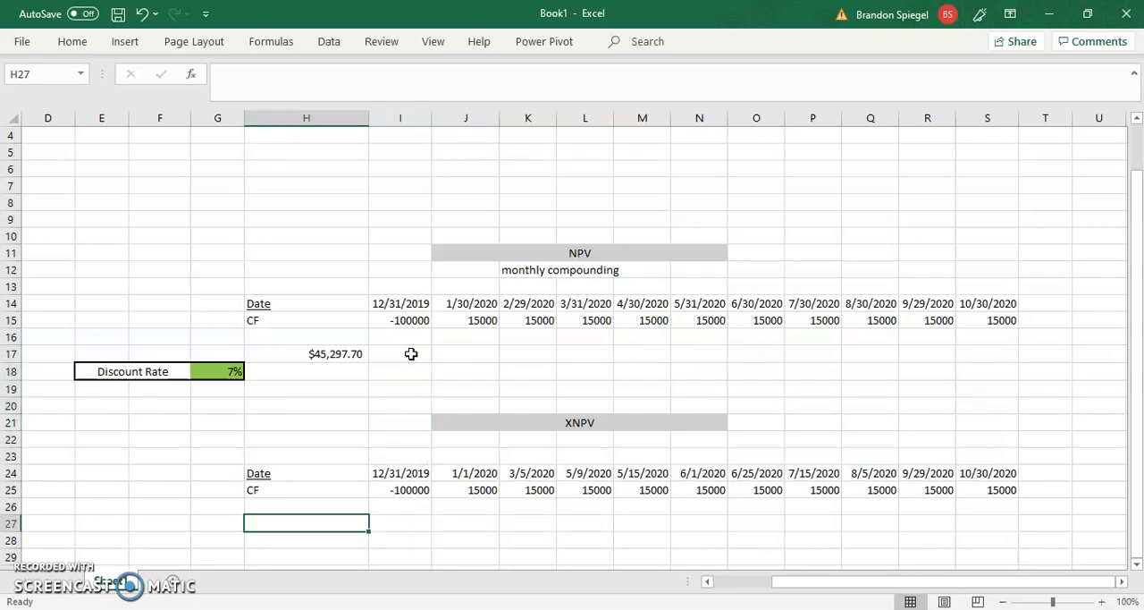
{"action": "key", "text": "Up"}
{"action": "key", "text": "Up"}
{"action": "key", "text": "Up"}
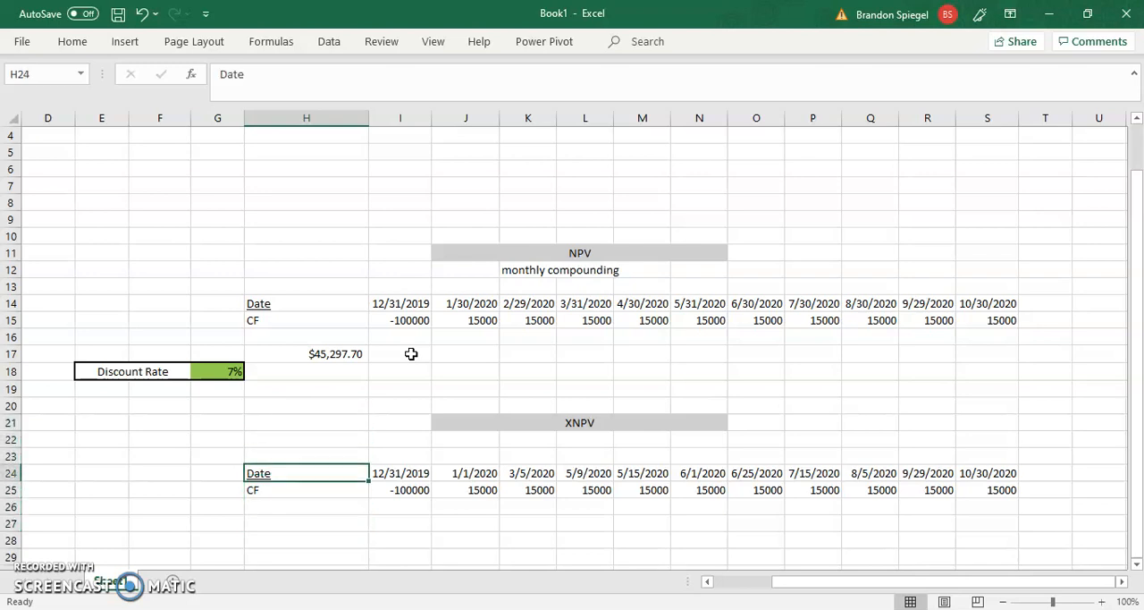
{"action": "key", "text": "Down"}
{"action": "key", "text": "Down"}
{"action": "key", "text": "Down"}
{"action": "key", "text": "Down"}
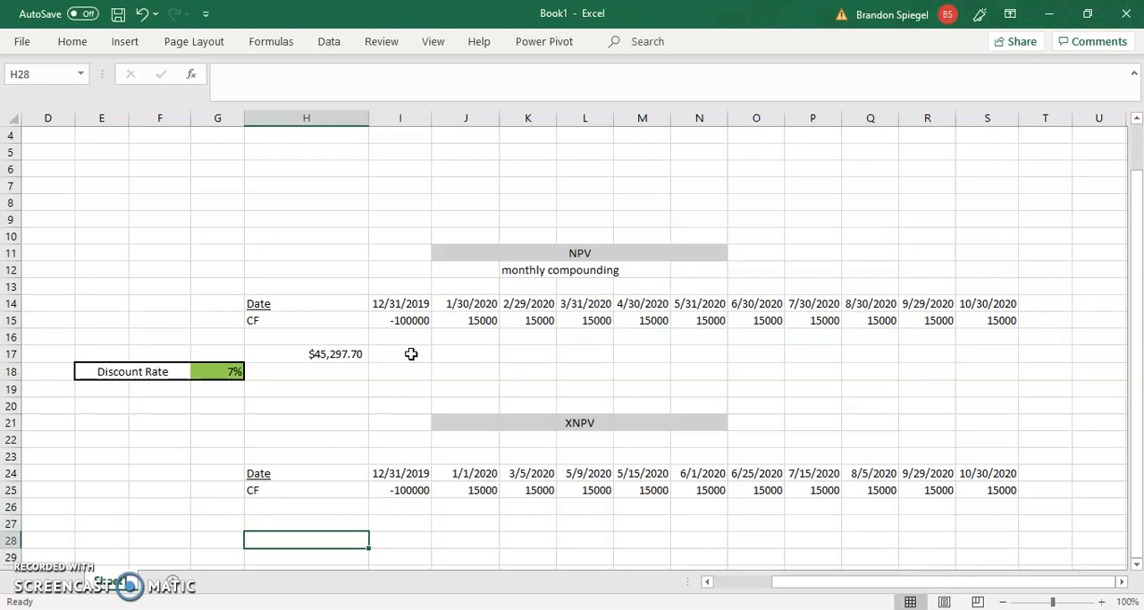
{"action": "key", "text": "Up"}
{"action": "key", "text": "Up"}
{"action": "key", "text": "Down"}
{"action": "key", "text": "Down"}
{"action": "type", "text": "=xnpv("}
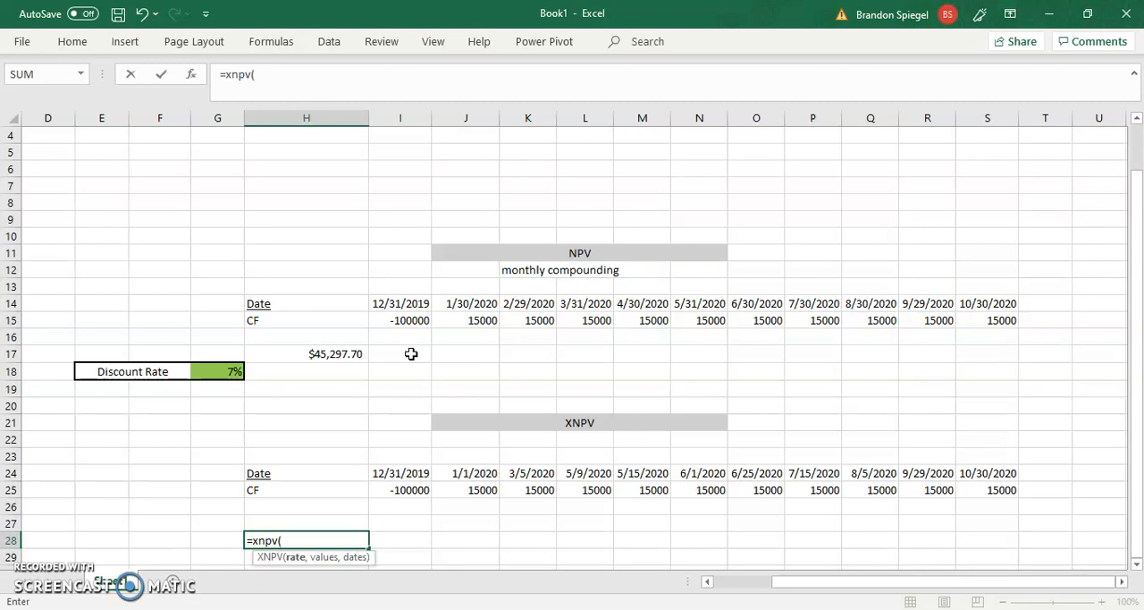
Reference the discount rate in G18, undivided, as the rate argument of the XNPV function.
{"action": "key", "text": "Up"}
{"action": "key", "text": "Up"}
{"action": "key", "text": "Up"}
{"action": "key", "text": "Up"}
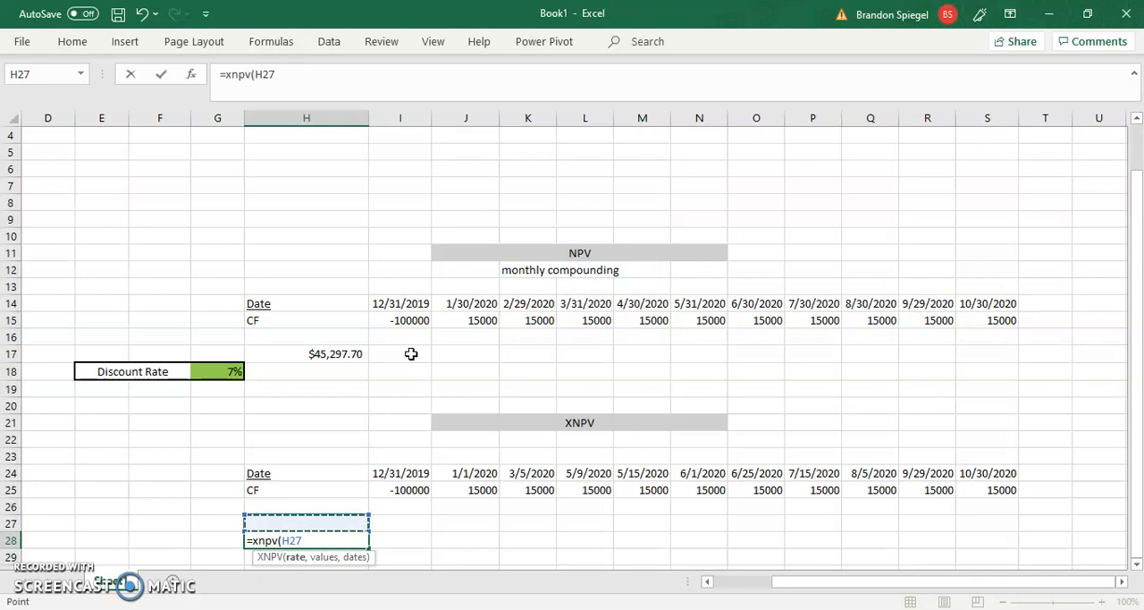
{"action": "key", "text": "Up"}
{"action": "key", "text": "Up"}
{"action": "key", "text": "Up"}
{"action": "key", "text": "Up"}
{"action": "key", "text": "Up"}
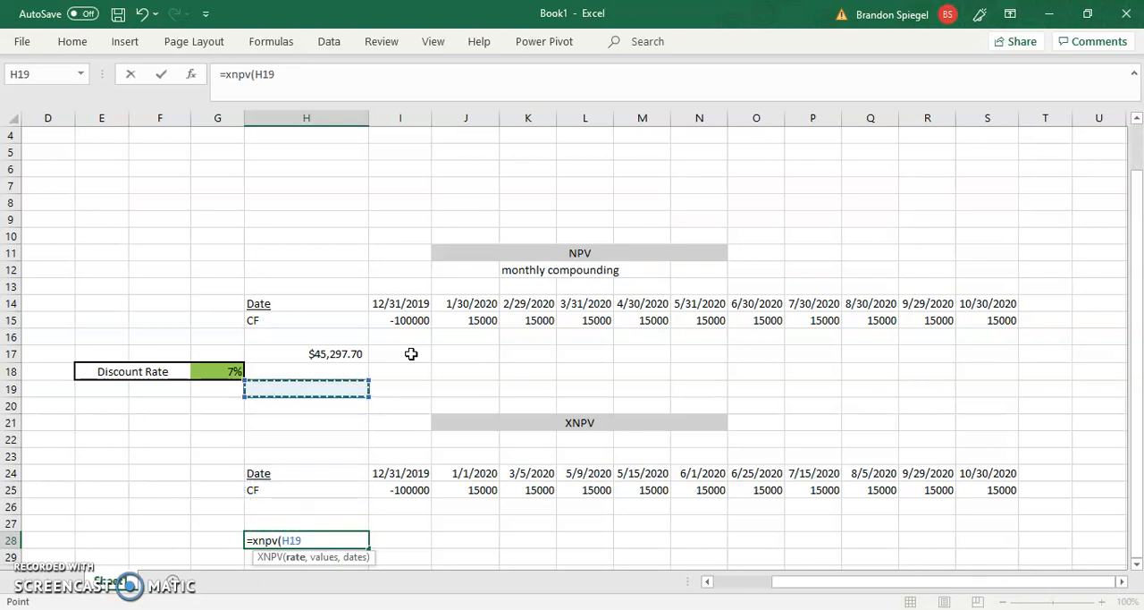
{"action": "key", "text": "Left"}
{"action": "key", "text": "Up"}
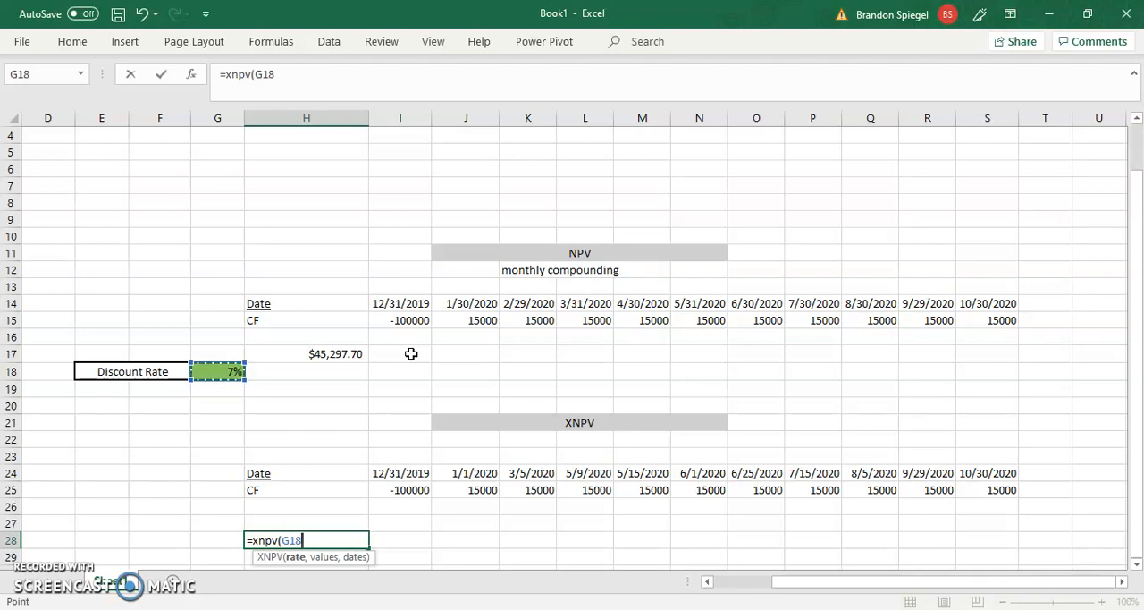
Supply all cash flows I25:S25, including the initial outflow, as the values argument of the XNPV function.
{"action": "type", "text": ","}
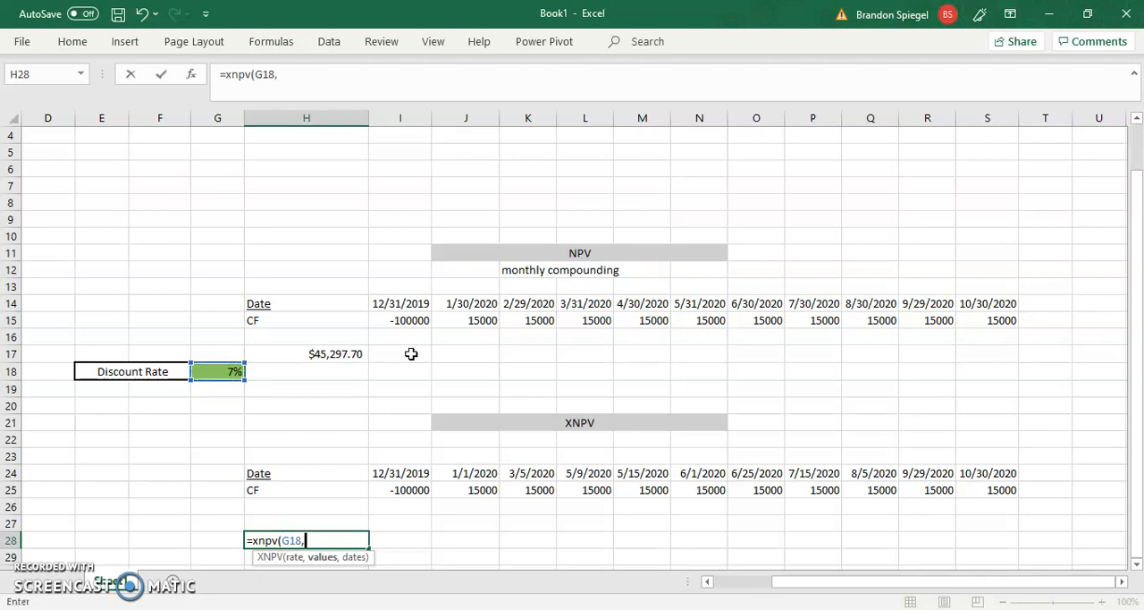
{"action": "key", "text": "Up"}
{"action": "key", "text": "Up"}
{"action": "key", "text": "Up"}
{"action": "key", "text": "Right"}
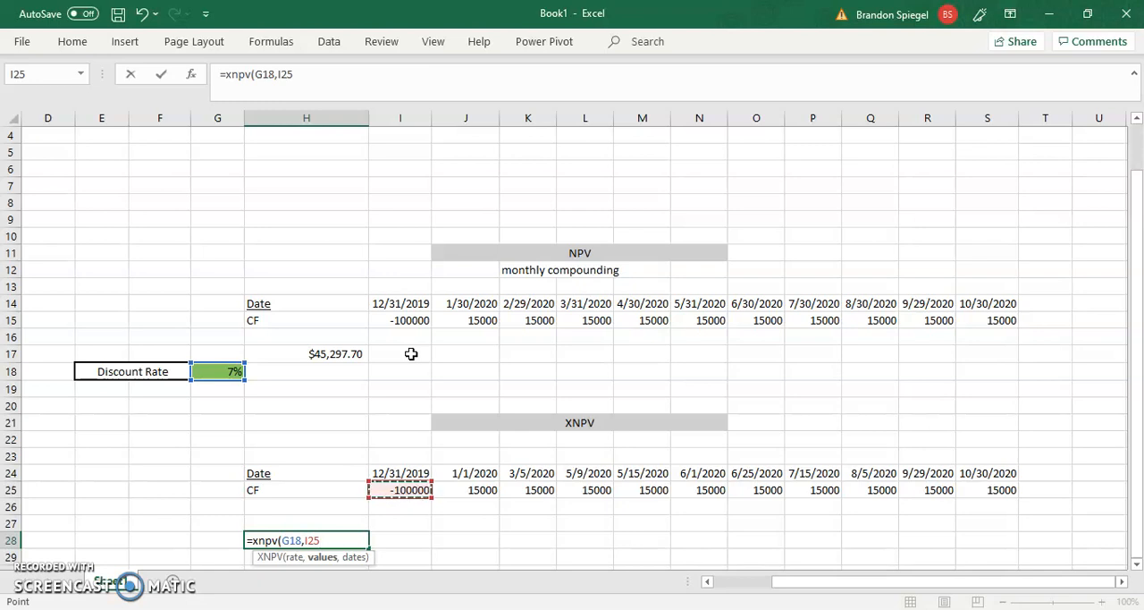
{"action": "key", "text": "Up"}
{"action": "key", "text": "Up"}
{"action": "key", "text": "Up"}
{"action": "key", "text": "Up"}
{"action": "key", "text": "Up"}
{"action": "key", "text": "Up"}
{"action": "key", "text": "Up"}
{"action": "key", "text": "Up"}
{"action": "key", "text": "Up"}
{"action": "key", "text": "Up"}
{"action": "key", "text": "Up"}
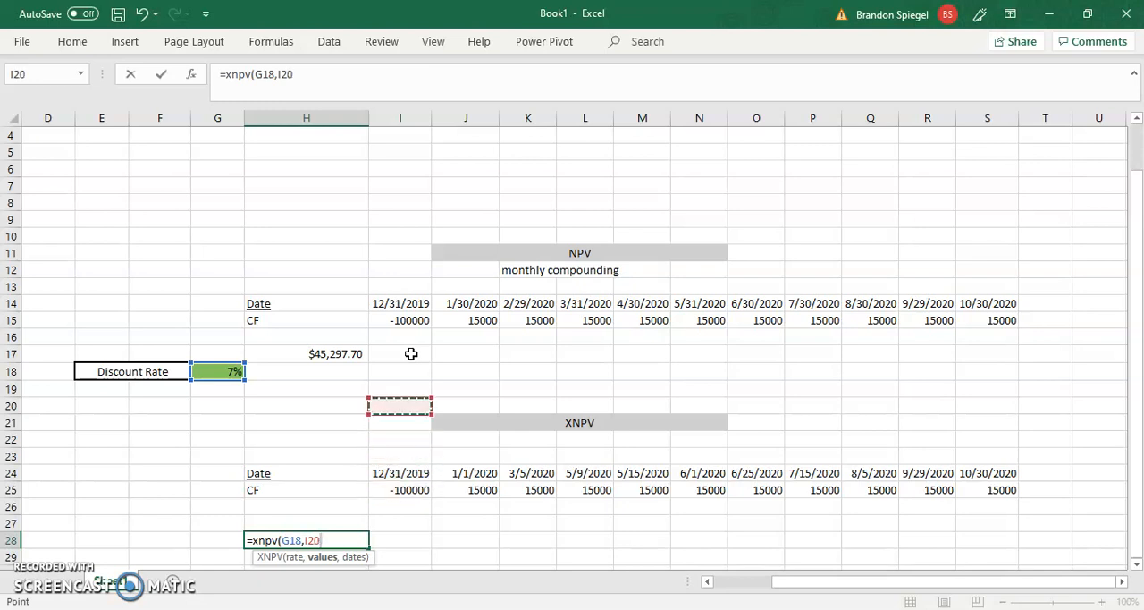
{"action": "key", "text": "Down"}
{"action": "key", "text": "Down"}
{"action": "key", "text": "Down"}
{"action": "key", "text": "Down"}
{"action": "key", "text": "Down"}
{"action": "key", "text": "Down"}
{"action": "key", "text": "Down"}
{"action": "key", "text": "Down"}
{"action": "key", "text": "Down"}
{"action": "key", "text": "Down"}
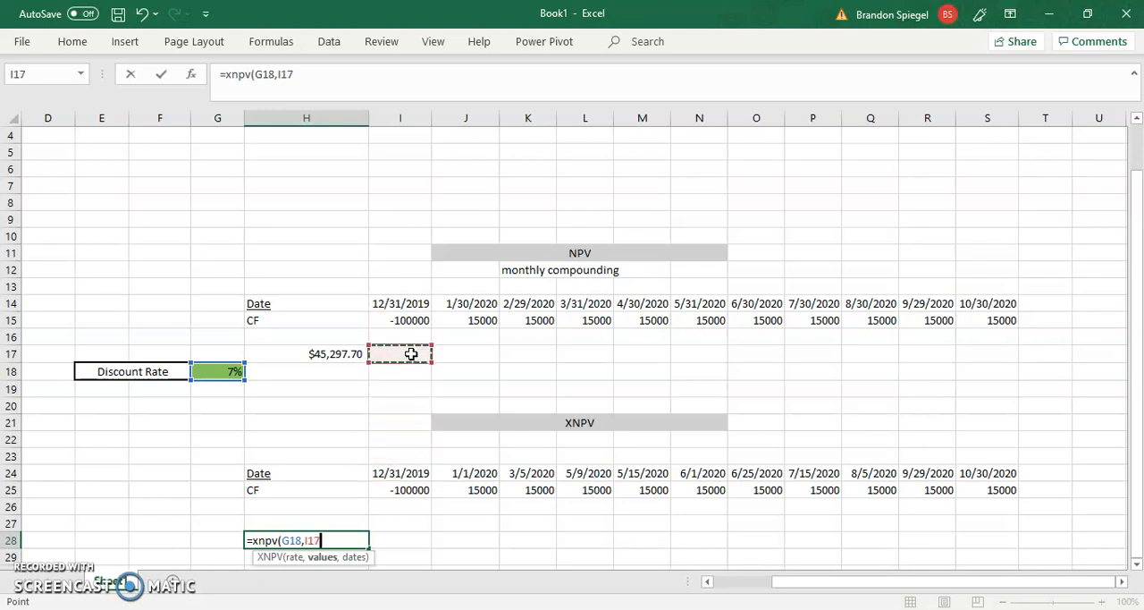
{"action": "key", "text": "Down"}
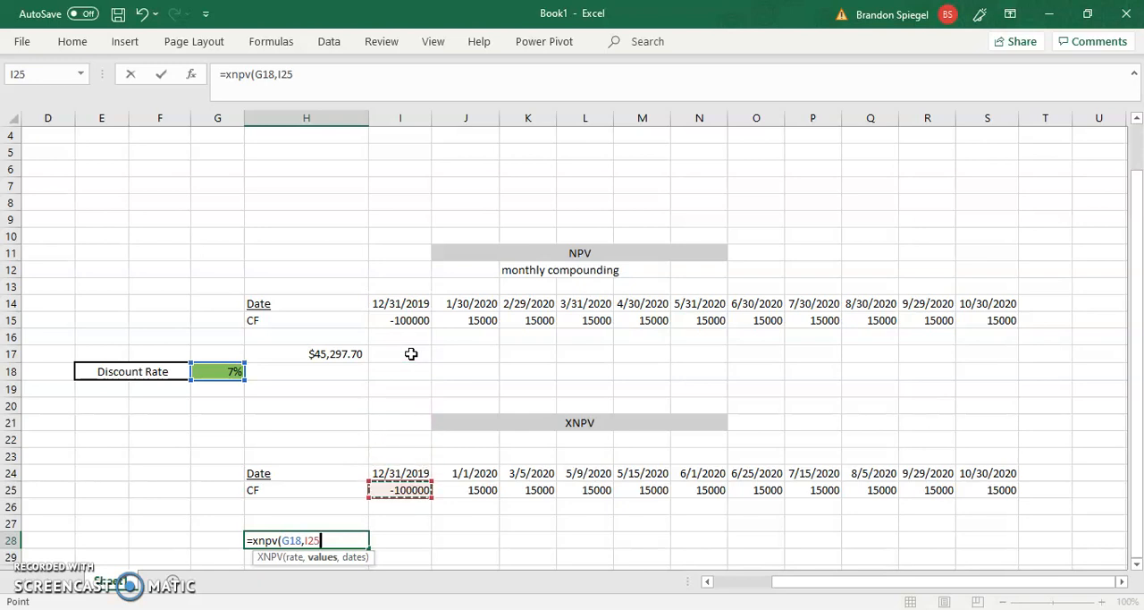
{"action": "key", "text": "ctrl+shift+Right"}
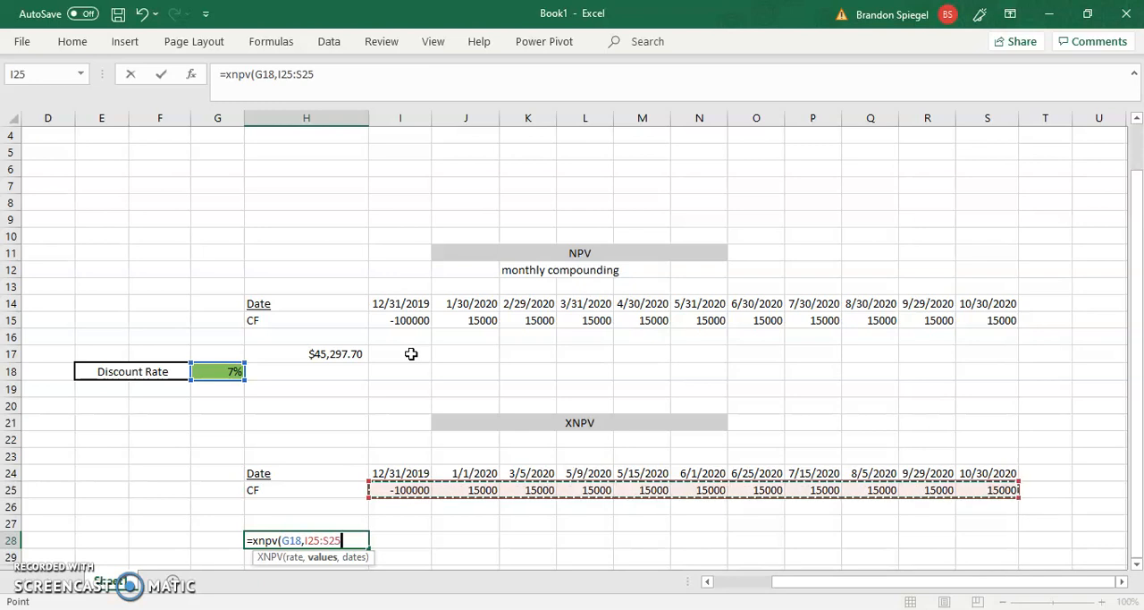
Supply the dates I24:S24 as the last XNPV argument and enter the formula in H28.
{"action": "type", "text": ","}
{"action": "key", "text": "Up"}
{"action": "key", "text": "Up"}
{"action": "key", "text": "Up"}
{"action": "key", "text": "Up"}
{"action": "key", "text": "Right"}
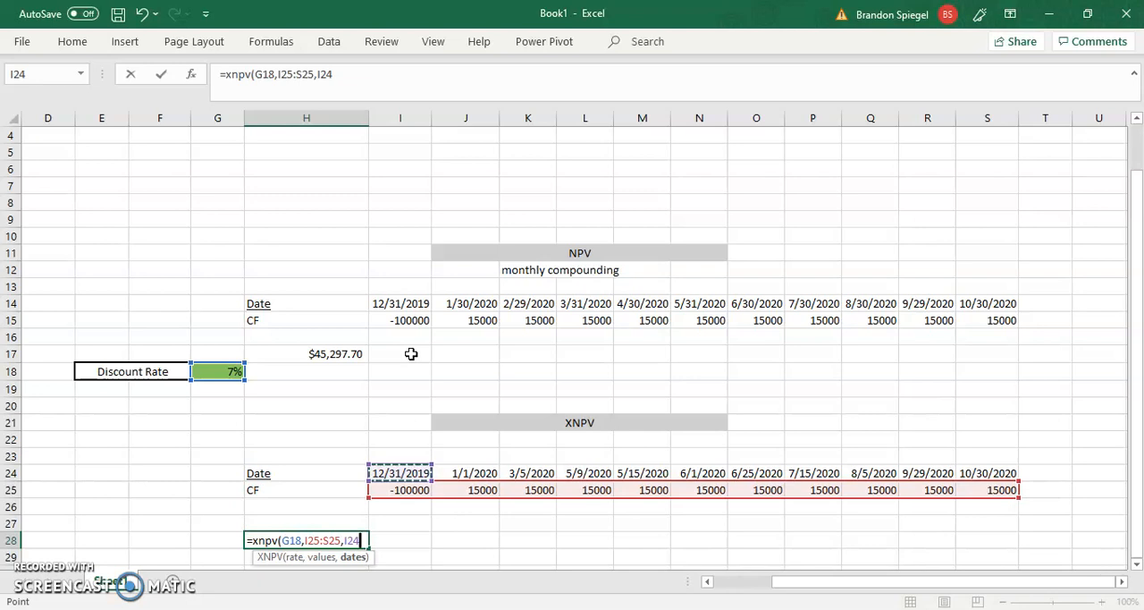
{"action": "key", "text": "ctrl+shift+Right"}
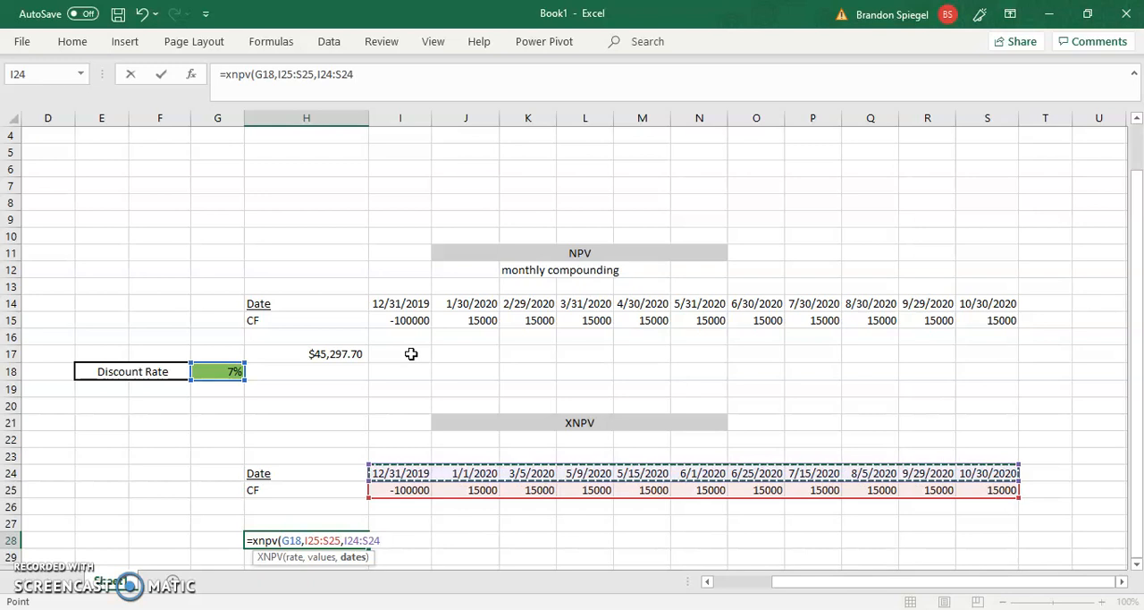
{"action": "type", "text": ")"}
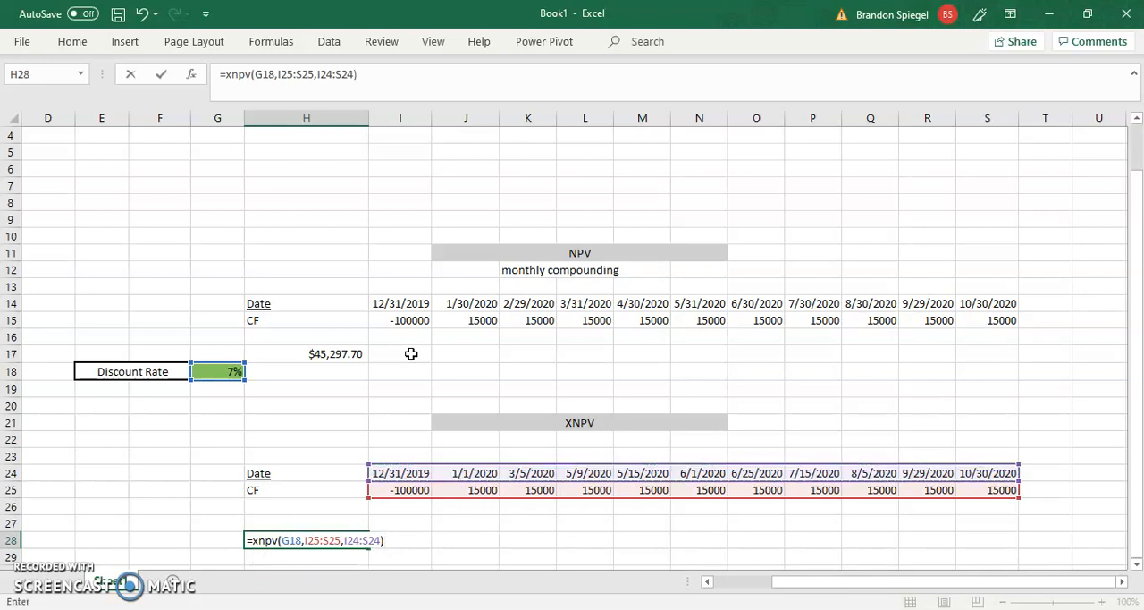
{"action": "key", "text": "Return"}
{"action": "key", "text": "Up"}
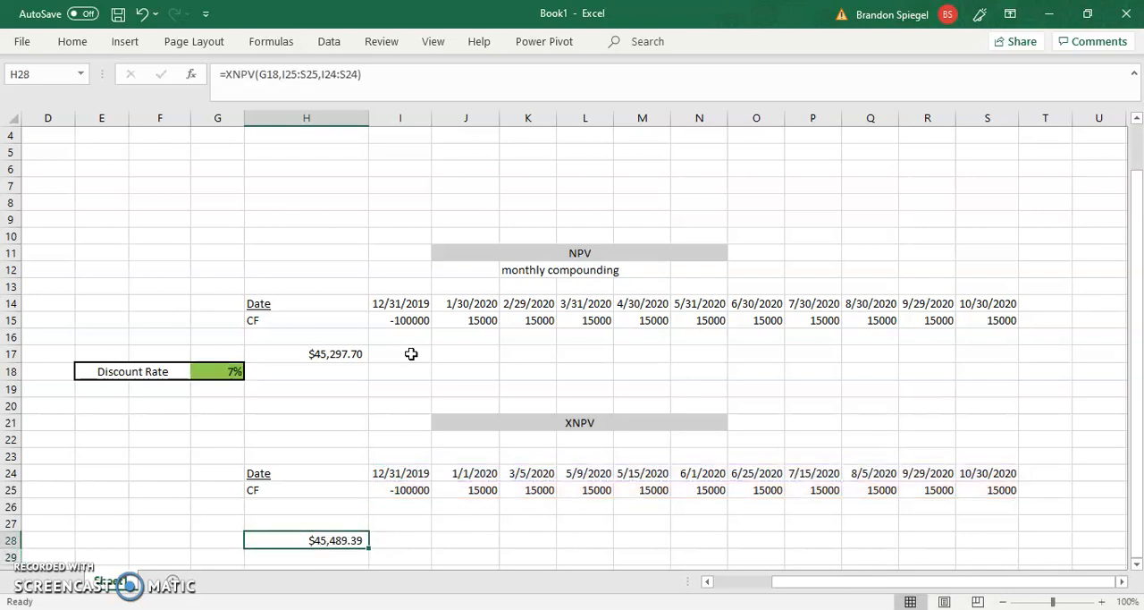
Enter a formula in H30 that subtracts the NPV result in H17 from the XNPV result in H28.
{"action": "key", "text": "Down"}
{"action": "key", "text": "Down"}
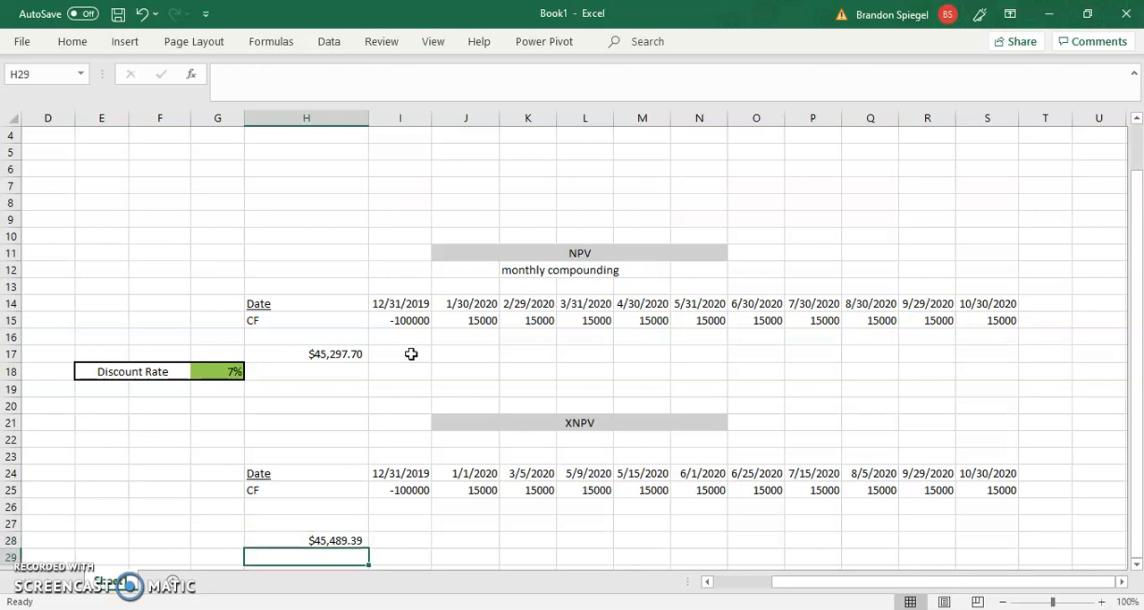
{"action": "type", "text": "="}
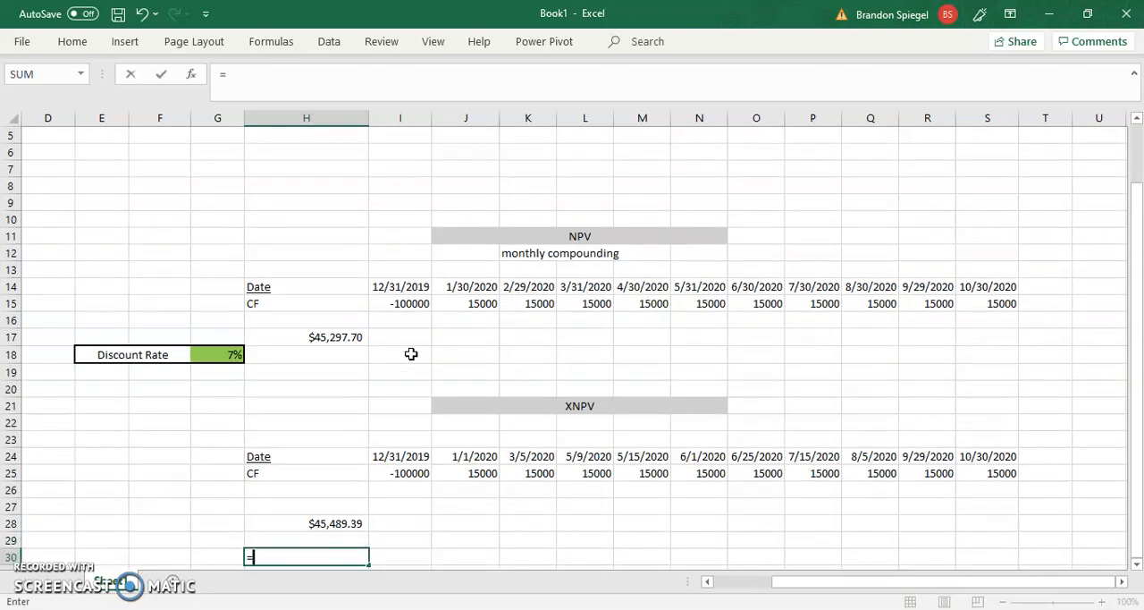
{"action": "key", "text": "Up"}
{"action": "key", "text": "Up"}
{"action": "type", "text": "-"}
{"action": "key", "text": "Up"}
Examine the gap between the initial outflow date and the first inflow date in I24:J24 of the XNPV table.
{"action": "key", "text": "Up"}
{"action": "key", "text": "Up"}
{"action": "key", "text": "Up"}
{"action": "key", "text": "Up"}
{"action": "key", "text": "Up"}
{"action": "key", "text": "Up"}
{"action": "key", "text": "Up"}
{"action": "key", "text": "Up"}
{"action": "key", "text": "Up"}
{"action": "key", "text": "Up"}
{"action": "key", "text": "Up"}
{"action": "key", "text": "Up"}
{"action": "key", "text": "Up"}
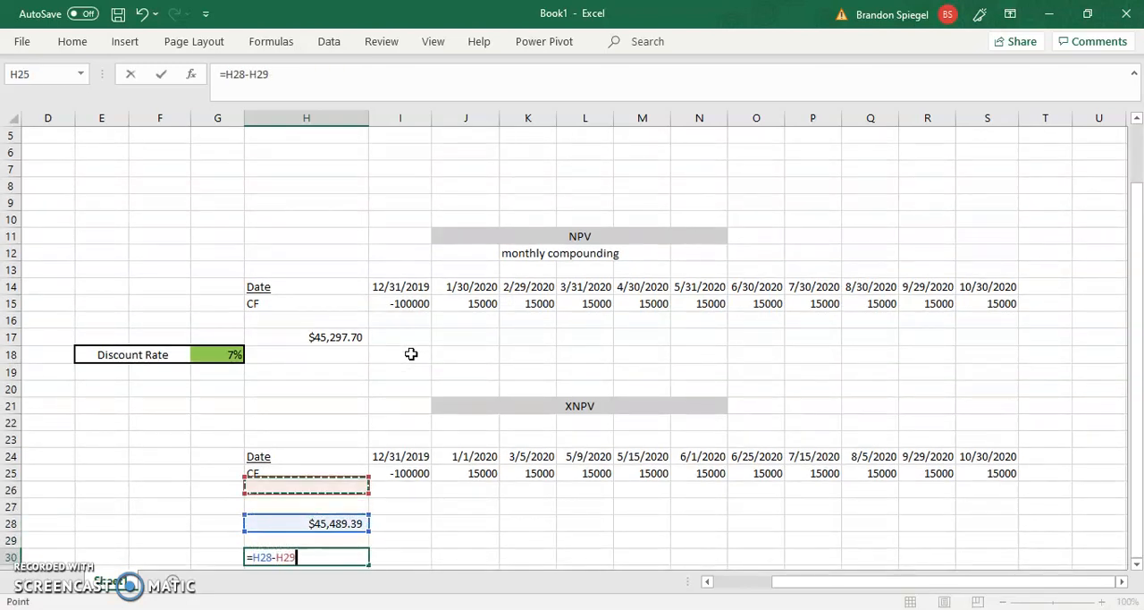
{"action": "key", "text": "Down"}
{"action": "key", "text": "Return"}
{"action": "key", "text": "Up"}
{"action": "key", "text": "Up"}
{"action": "key", "text": "Down"}
{"action": "key", "text": "Up"}
{"action": "key", "text": "Up"}
{"action": "key", "text": "Up"}
{"action": "key", "text": "Up"}
{"action": "key", "text": "Up"}
{"action": "key", "text": "Right"}
{"action": "key", "text": "Up"}
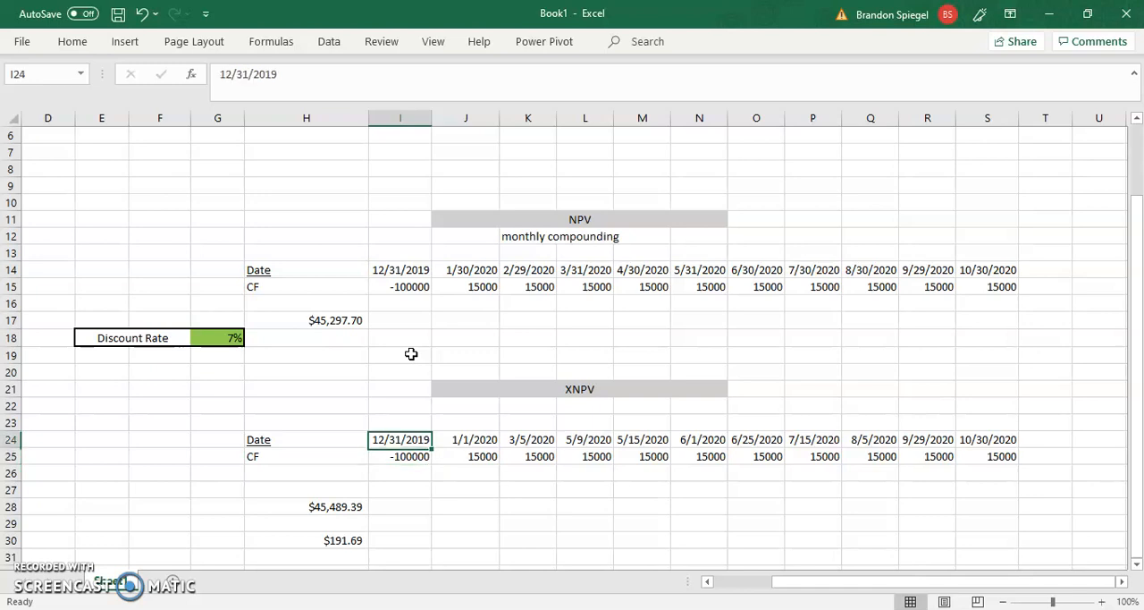
{"action": "key", "text": "Down"}
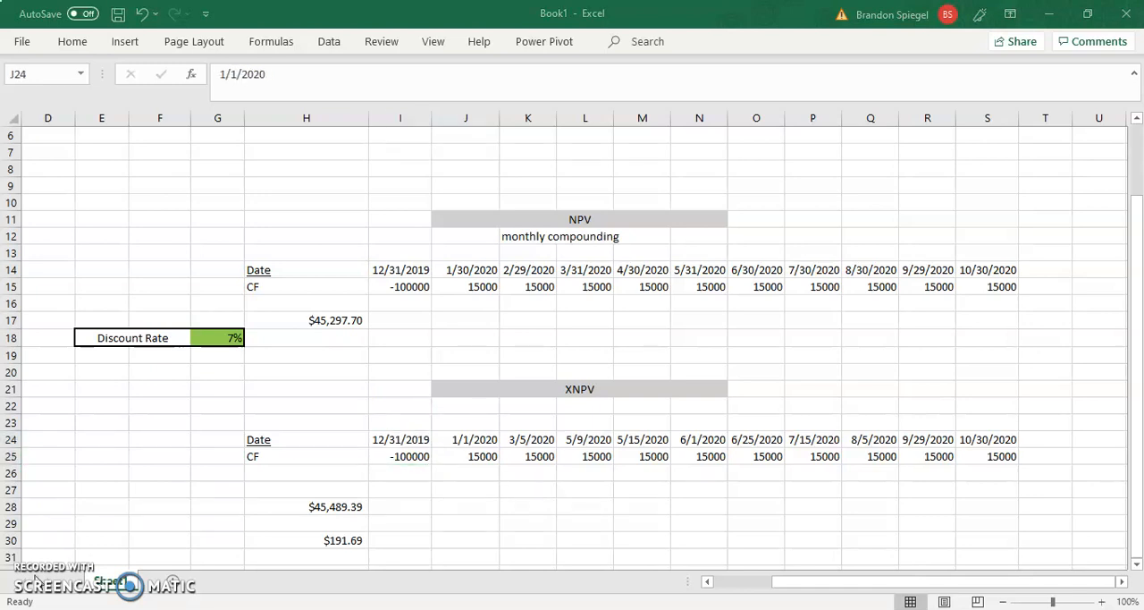
{"action": "left_click", "coordinate": [301, 501]}
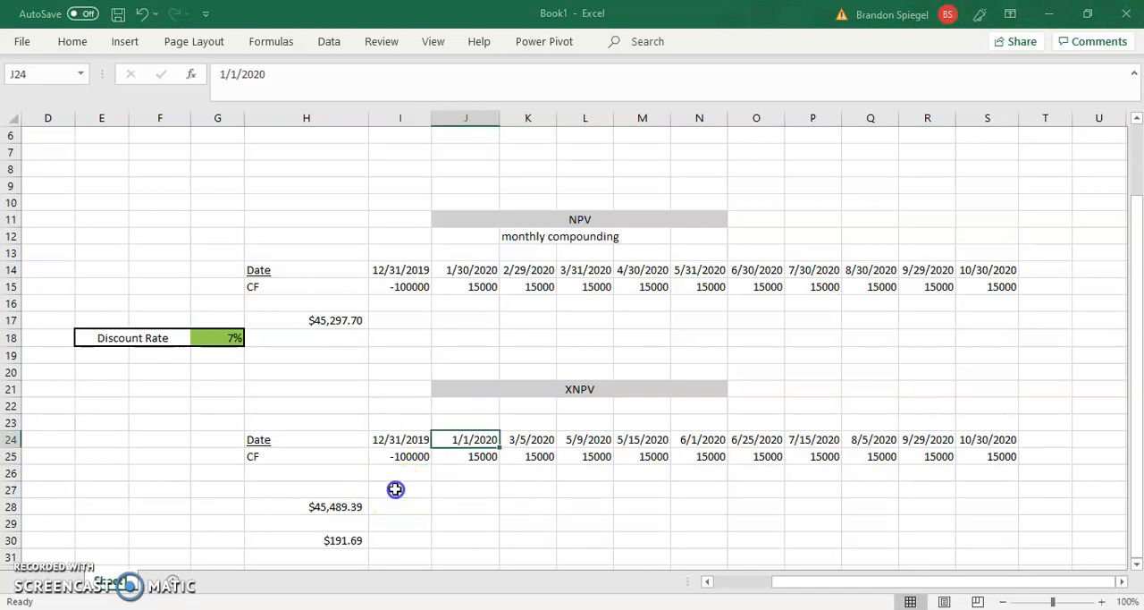
{"action": "key", "text": "Left"}
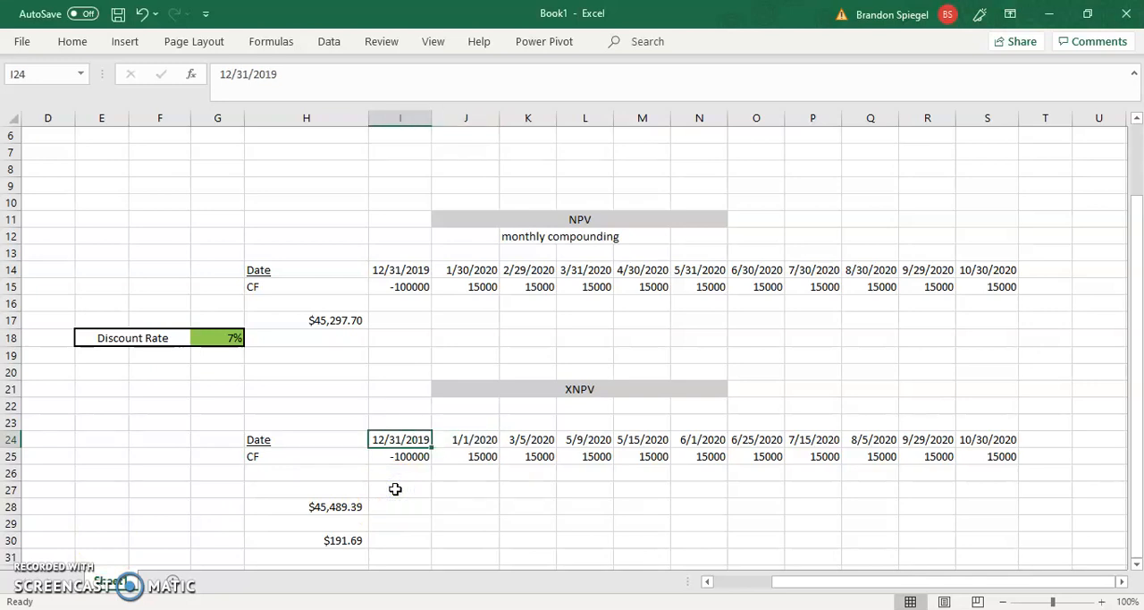
{"action": "key", "text": "Right"}
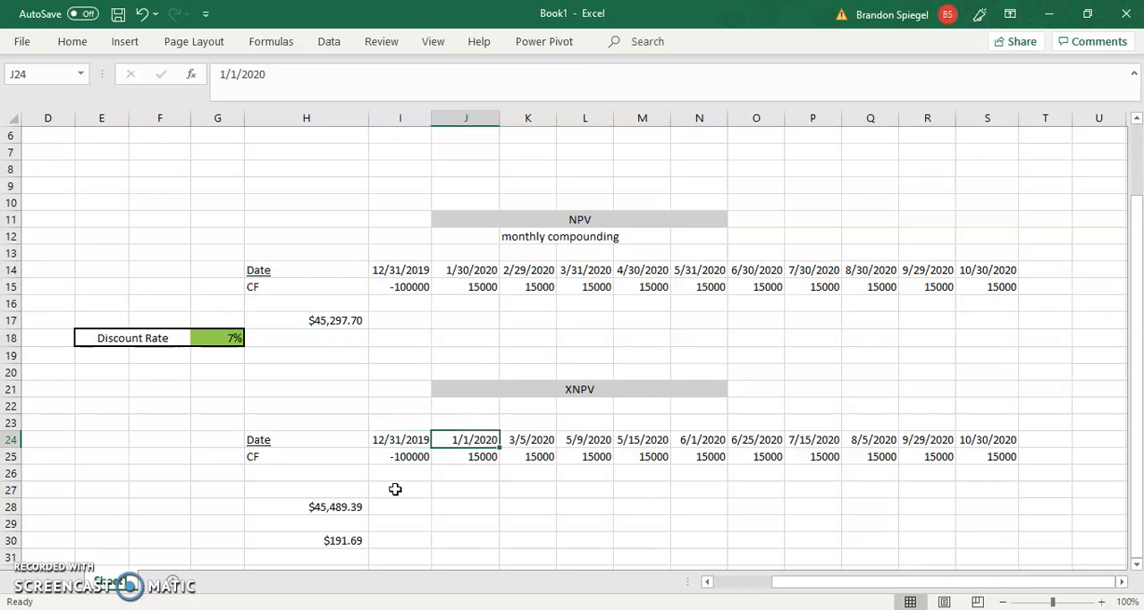
Examine the monthly date spacing and first cash flows in I14:J15 of the NPV table against the XNPV table.
{"action": "key", "text": "Left"}
{"action": "key", "text": "Up"}
{"action": "key", "text": "Up"}
{"action": "key", "text": "Up"}
{"action": "key", "text": "Up"}
{"action": "key", "text": "Up"}
{"action": "key", "text": "Up"}
{"action": "key", "text": "Up"}
{"action": "key", "text": "Up"}
{"action": "key", "text": "Up"}
{"action": "key", "text": "Up"}
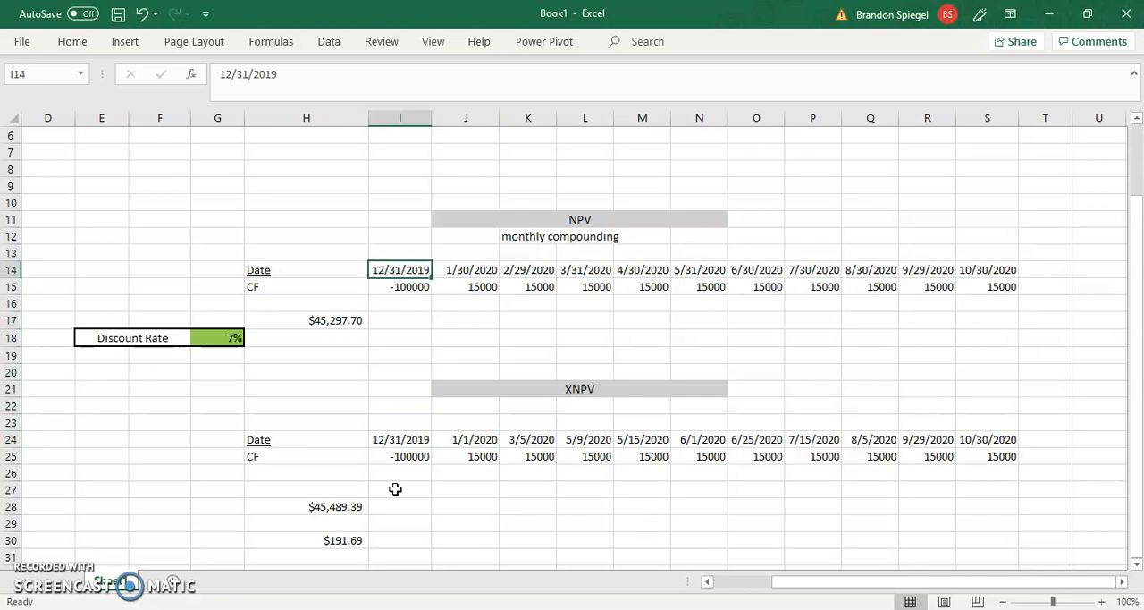
{"action": "key", "text": "Right"}
{"action": "key", "text": "Left"}
{"action": "key", "text": "Left"}
{"action": "key", "text": "Right"}
{"action": "key", "text": "Right"}
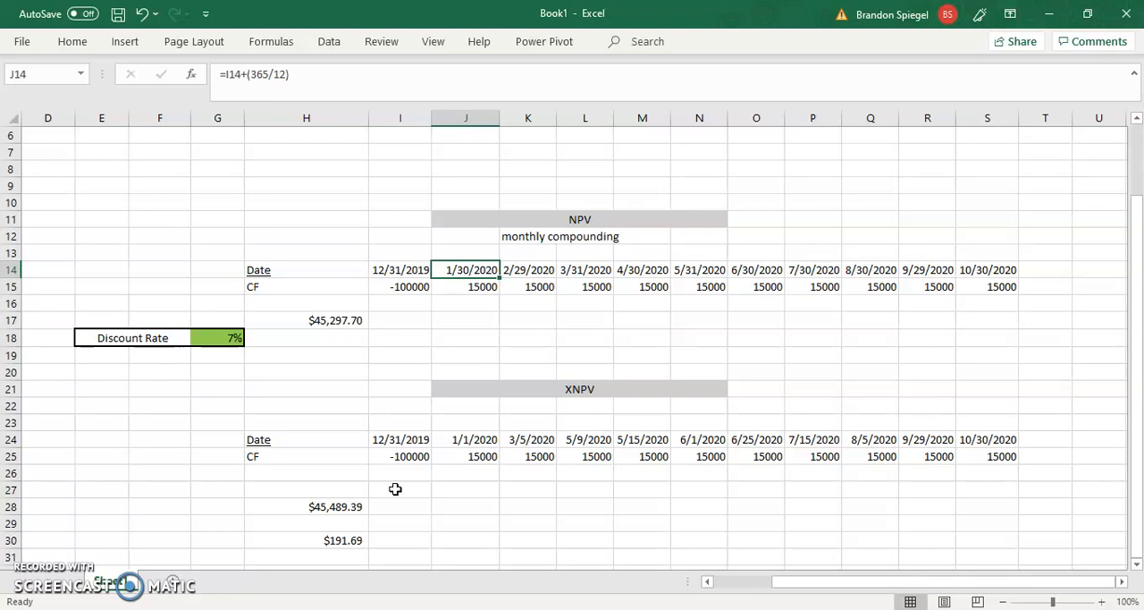
{"action": "key", "text": "Left"}
{"action": "key", "text": "Down"}
{"action": "key", "text": "Up"}
{"action": "key", "text": "Right"}
{"action": "key", "text": "Left"}
{"action": "key", "text": "Down"}
{"action": "key", "text": "Right"}
{"action": "key", "text": "Left"}
{"action": "key", "text": "Up"}
{"action": "key", "text": "Down"}
{"action": "key", "text": "Down"}
{"action": "key", "text": "Down"}
{"action": "key", "text": "Down"}
{"action": "key", "text": "Down"}
{"action": "key", "text": "Down"}
{"action": "key", "text": "Down"}
{"action": "key", "text": "Down"}
{"action": "key", "text": "Down"}
{"action": "key", "text": "Down"}
{"action": "key", "text": "Down"}
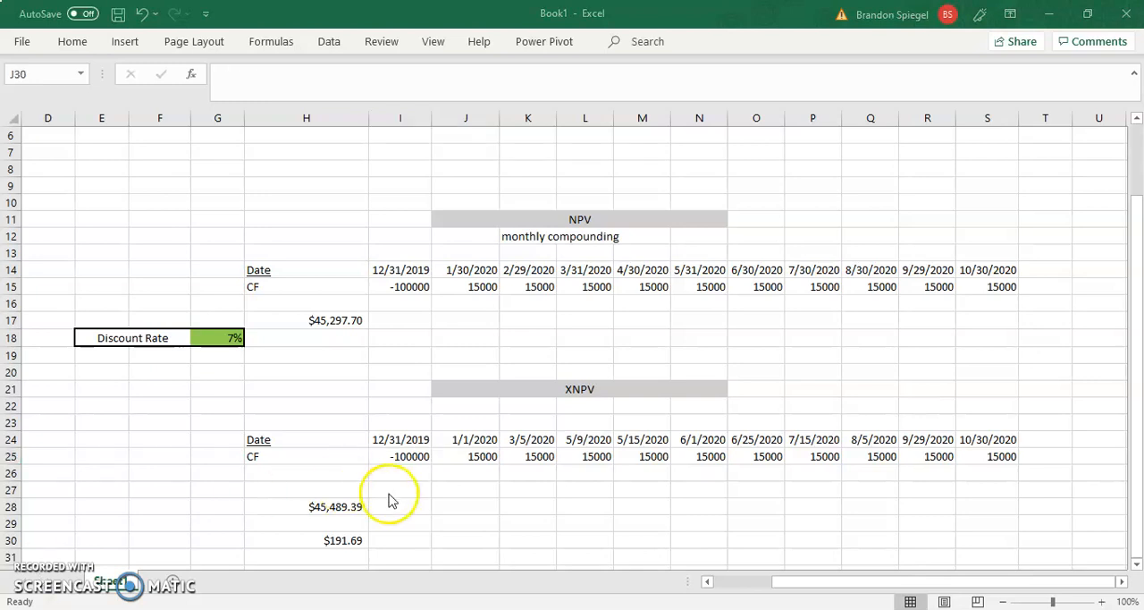
{"action": "left_click", "coordinate": [391, 510]}
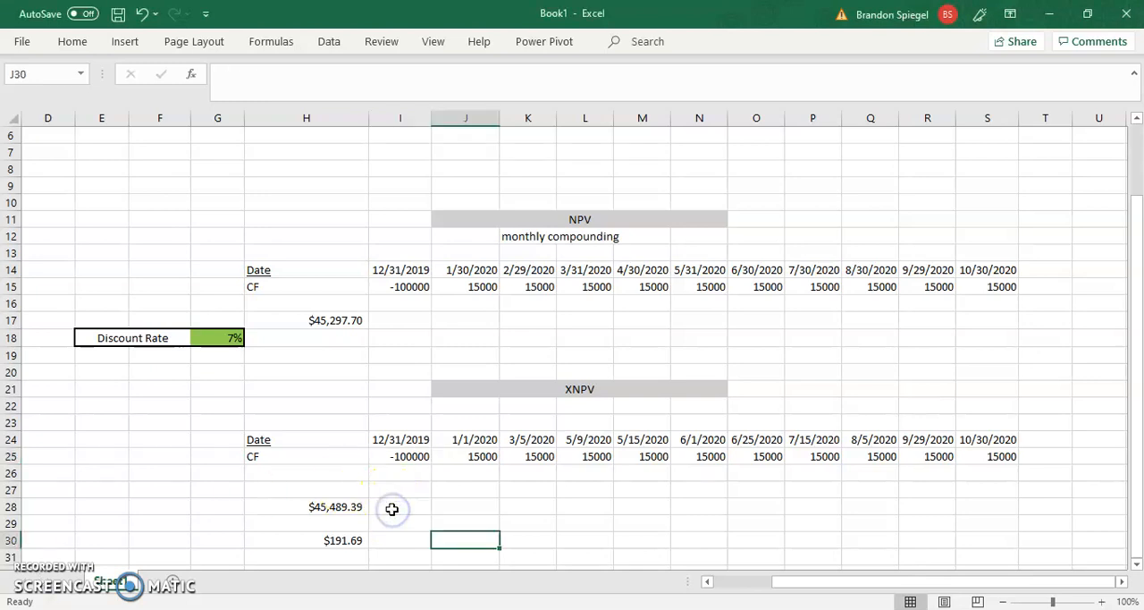
{"action": "left_click", "coordinate": [392, 508]}
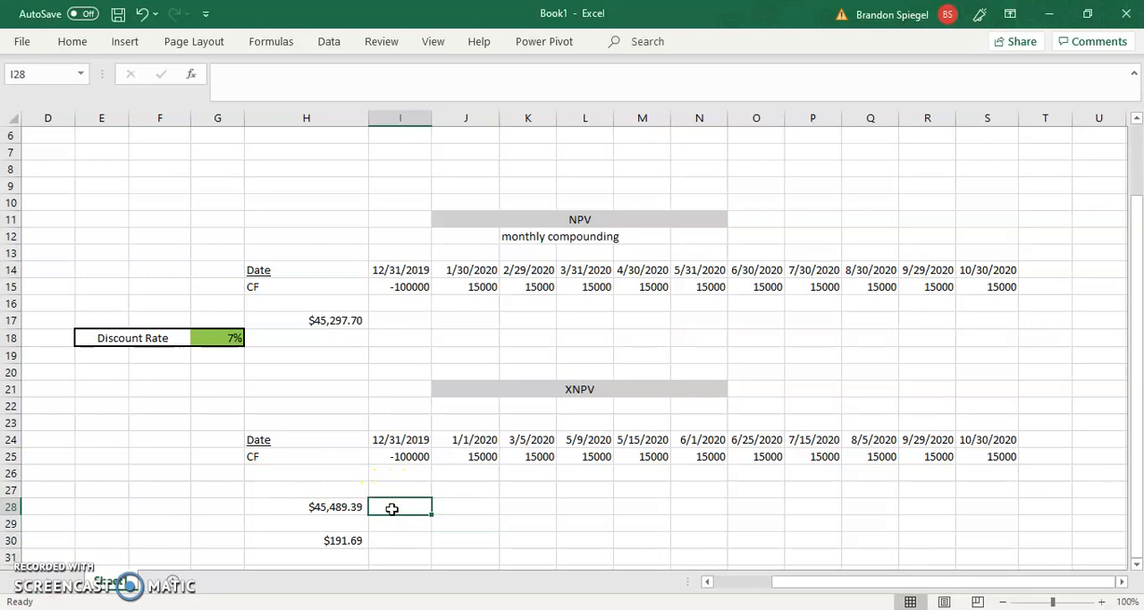